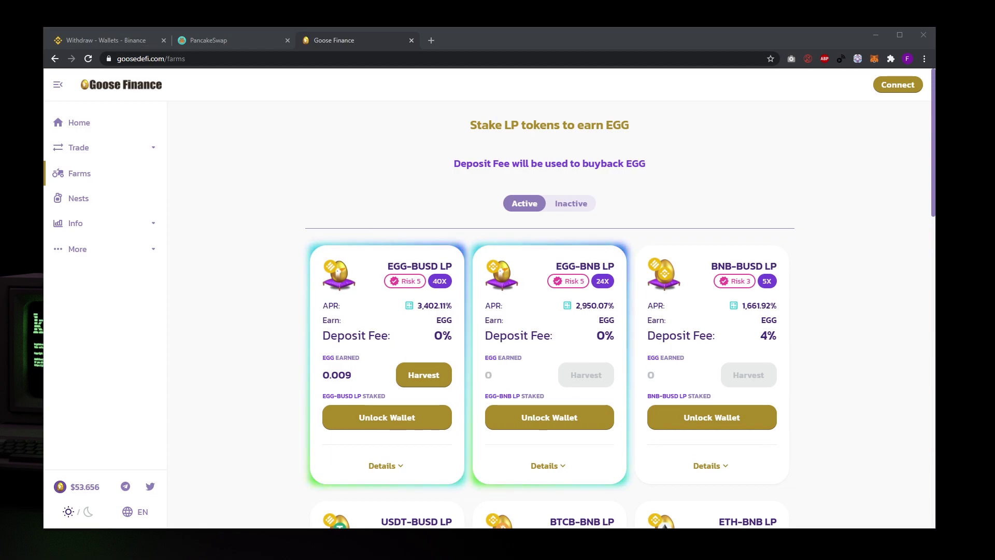
- Open the MetaMask wallet, which shows 0.0004 ETH on Ethereum Mainnet
{"action": "left_click", "coordinate": [874, 60]}
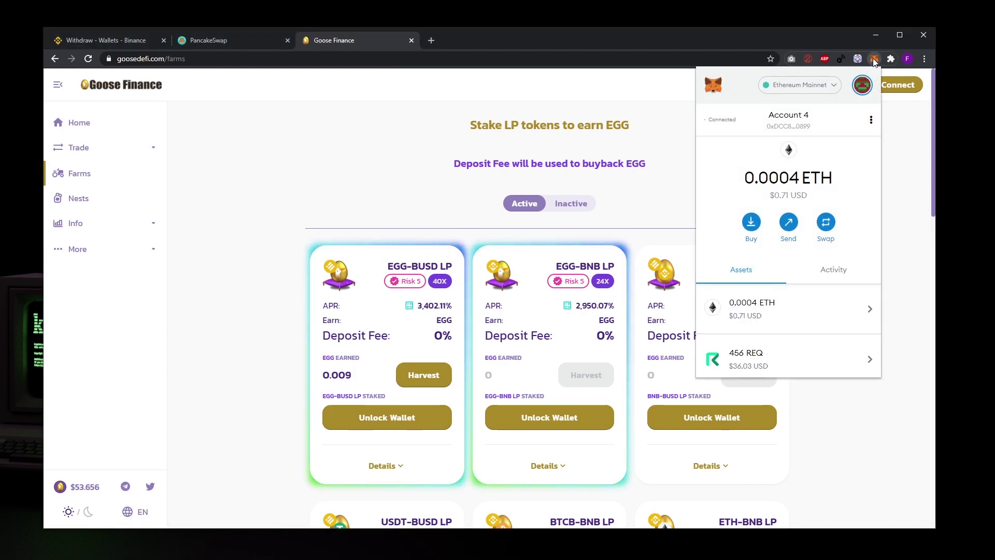
- Start a custom RPC network named Binance Smart Chain with the defibit RPC URL
{"action": "left_click", "coordinate": [827, 91]}
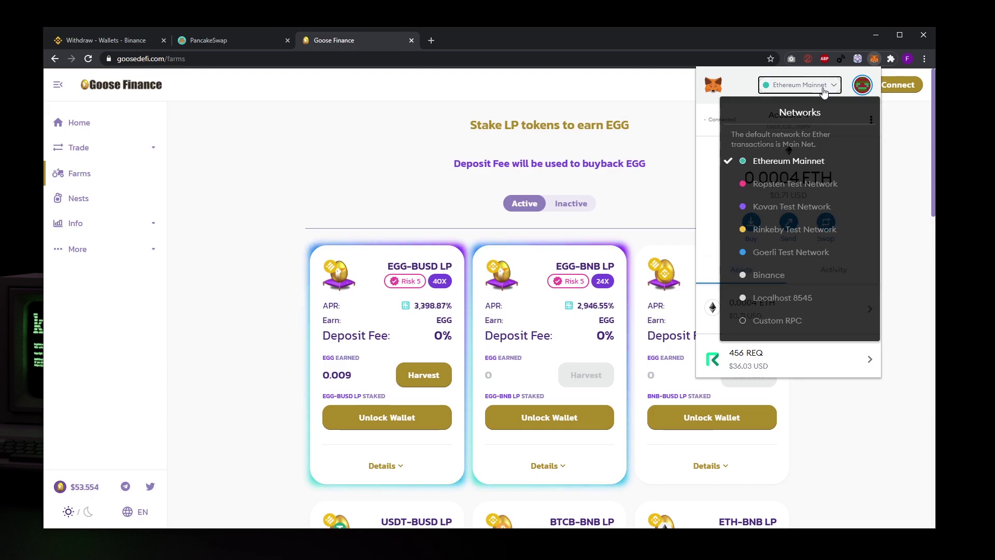
{"action": "left_click", "coordinate": [790, 321]}
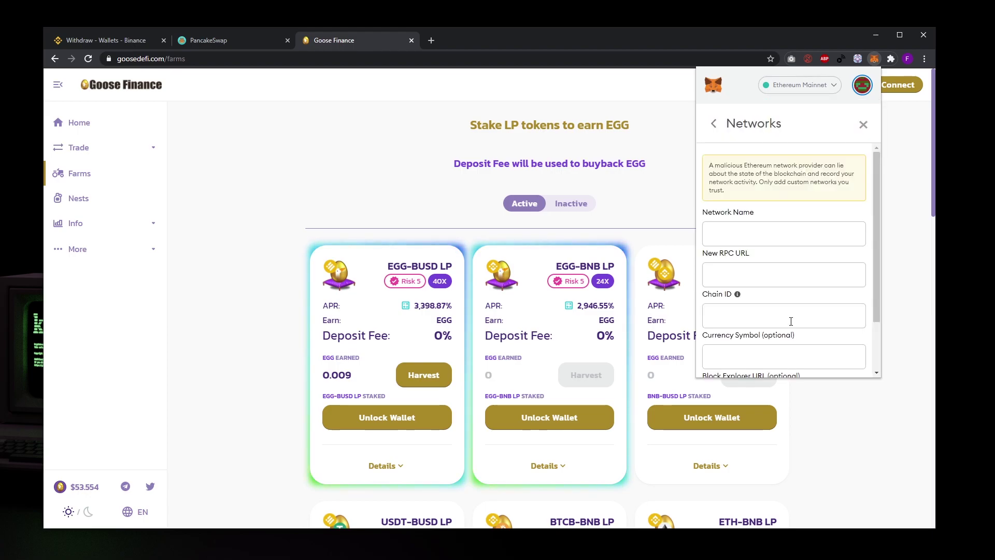
{"action": "left_click", "coordinate": [749, 240]}
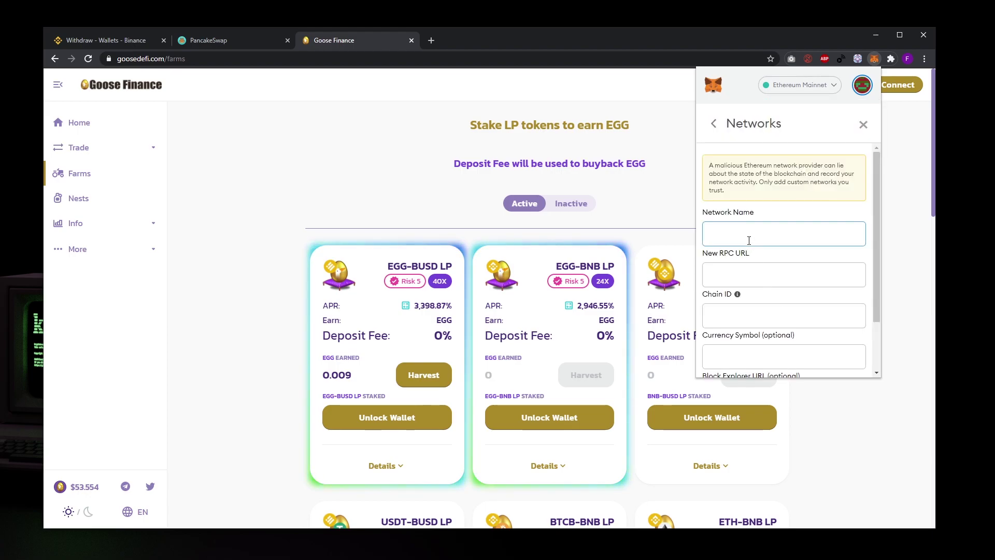
{"action": "type", "text": "Binance Smart Chain"}
{"action": "key", "text": "Tab"}
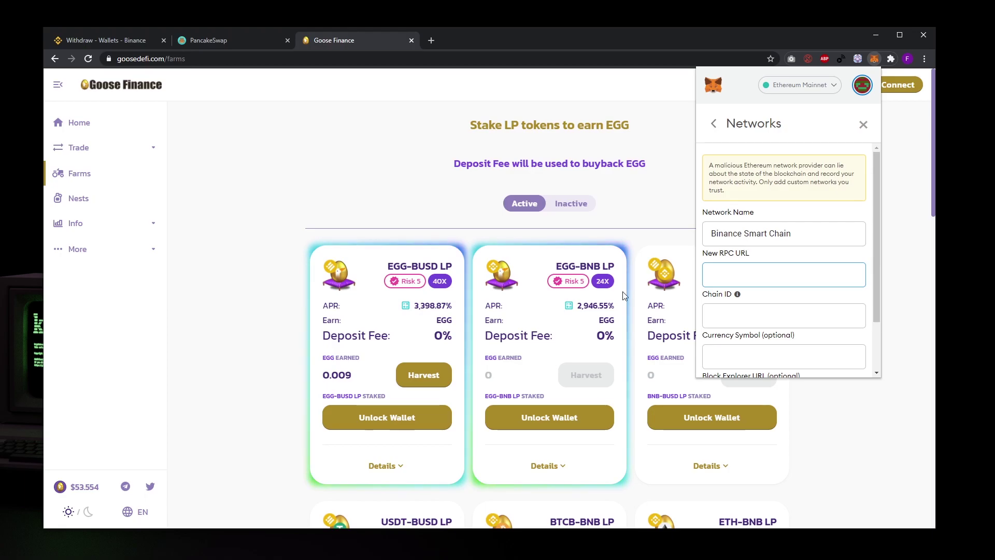
{"action": "key", "text": "alt+Tab"}
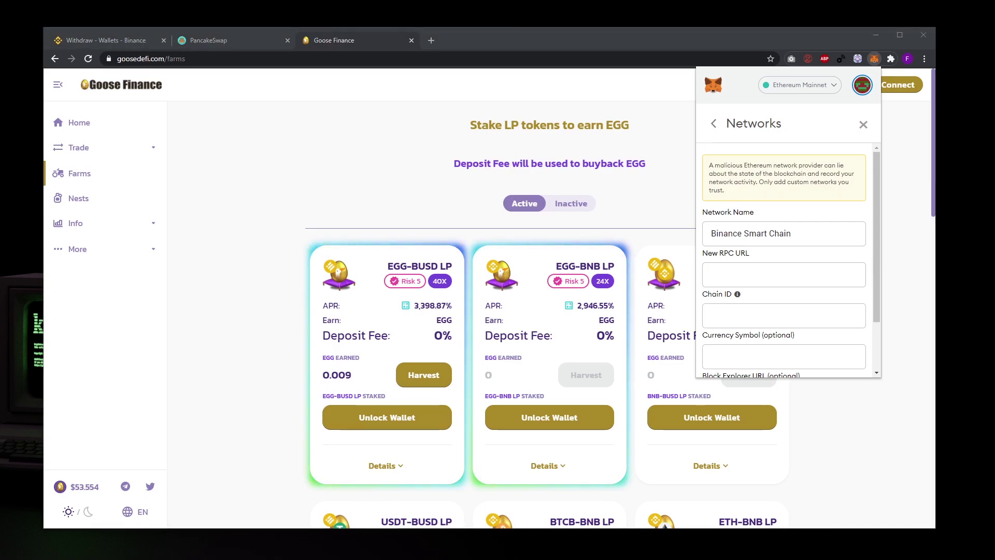
{"action": "left_click", "coordinate": [744, 265]}
{"action": "type", "text": "https://bsc-dataseed.binance.org/"}
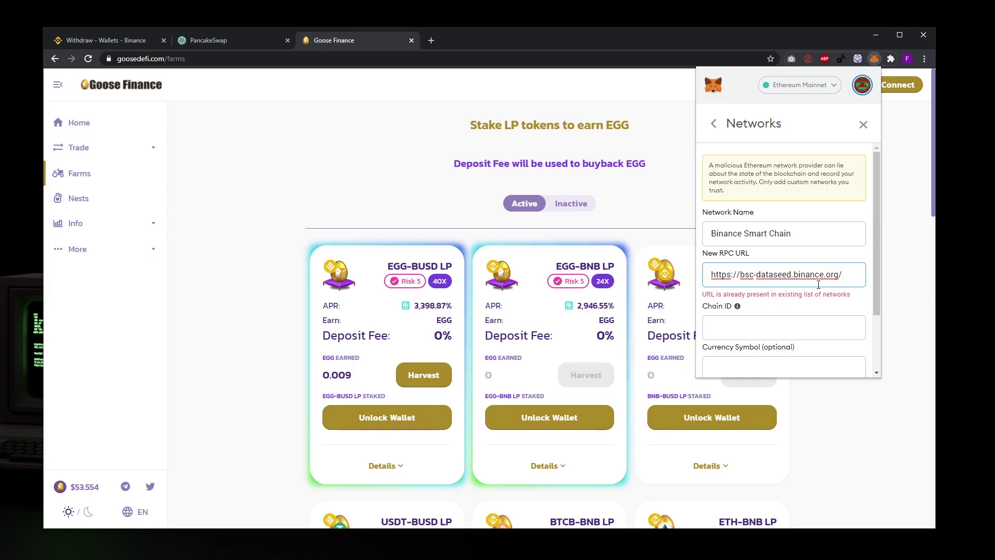
{"action": "type", "text": "1"}
{"action": "left_click", "coordinate": [815, 318]}
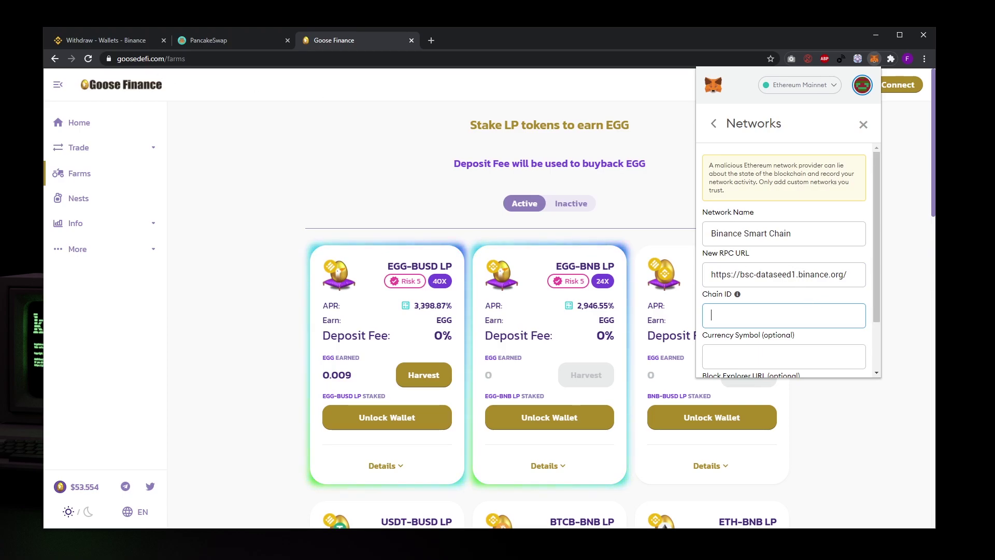
{"action": "key", "text": "alt+Tab"}
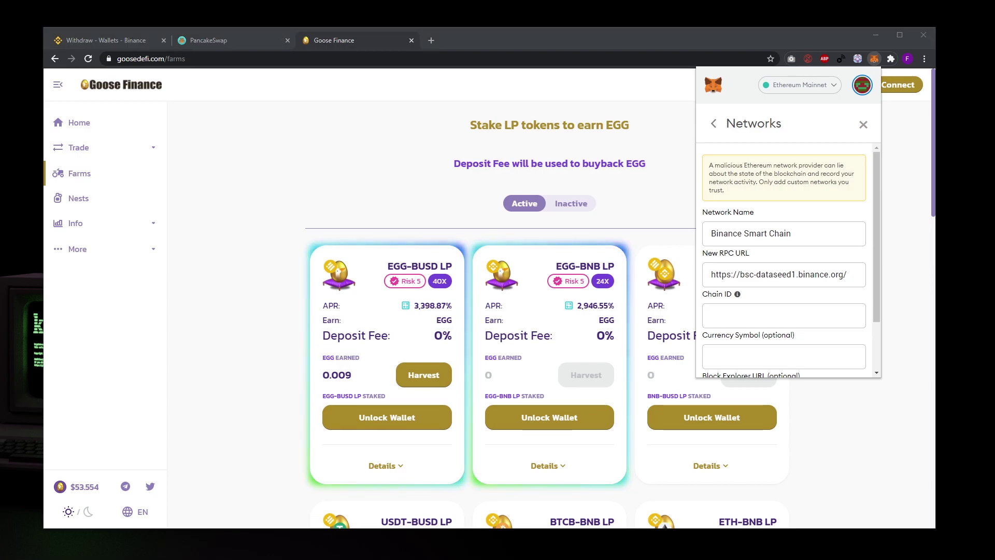
{"action": "left_click", "coordinate": [765, 272]}
{"action": "key", "text": "ctrl+a"}
{"action": "type", "text": "https://bsc-dataseed1.defibit.io/"}
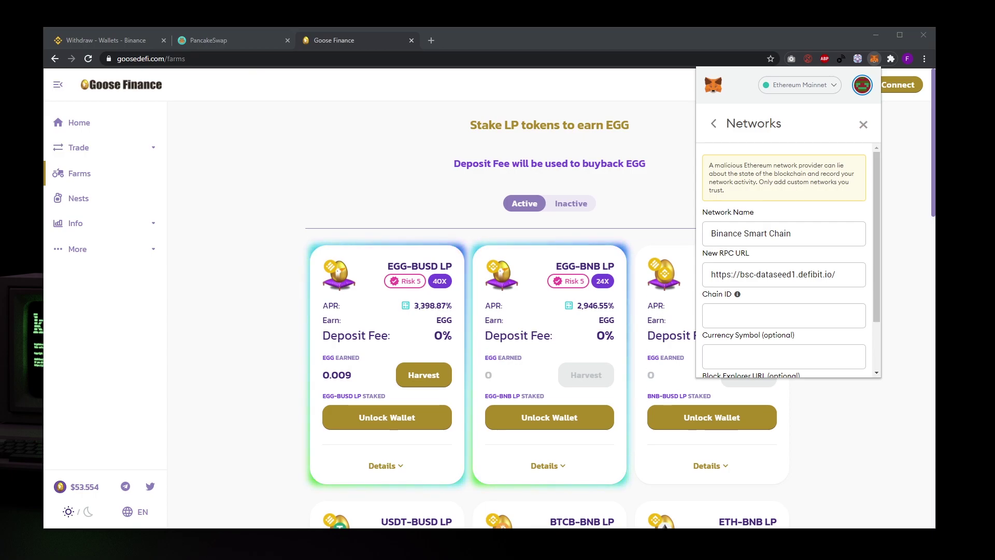
{"action": "left_click", "coordinate": [763, 324]}
{"action": "type", "text": "0x38"}
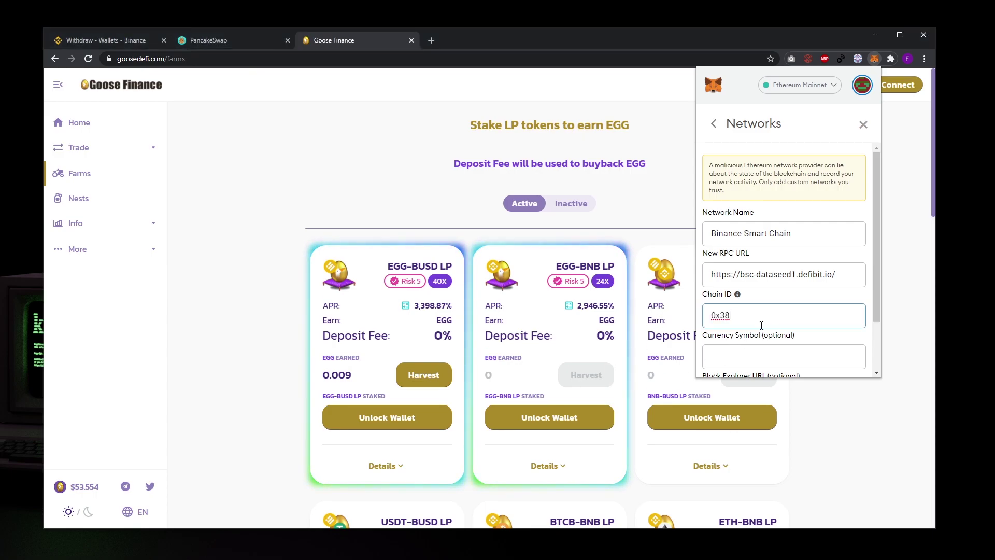
{"action": "scroll", "coordinate": [760, 321], "scroll_direction": "down", "scroll_amount": 1}
{"action": "left_click", "coordinate": [756, 315]}
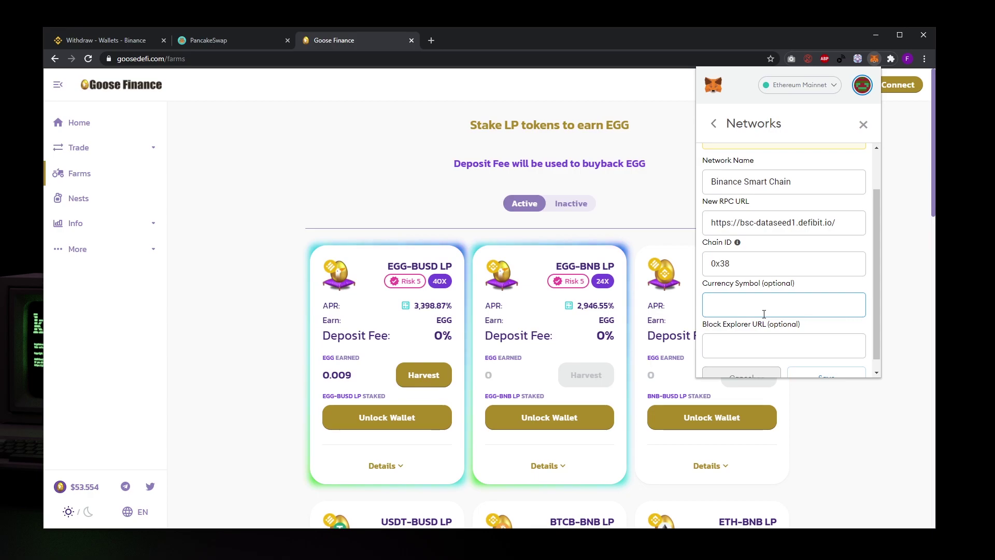
{"action": "type", "text": "BNB"}
{"action": "left_click", "coordinate": [766, 341]}
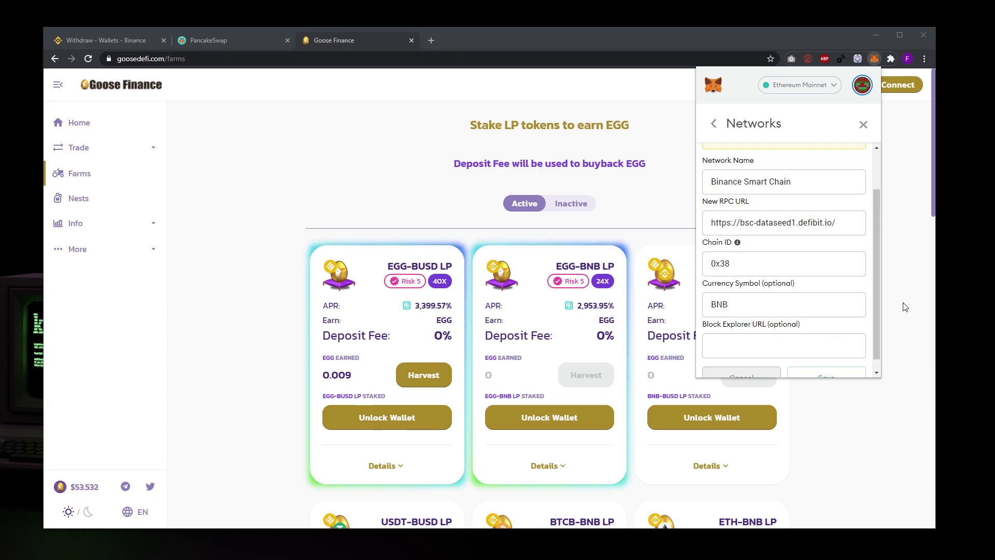
{"action": "left_click", "coordinate": [777, 346]}
{"action": "type", "text": "https://bscscan.com"}
{"action": "scroll", "coordinate": [832, 360], "scroll_direction": "down", "scroll_amount": 1}
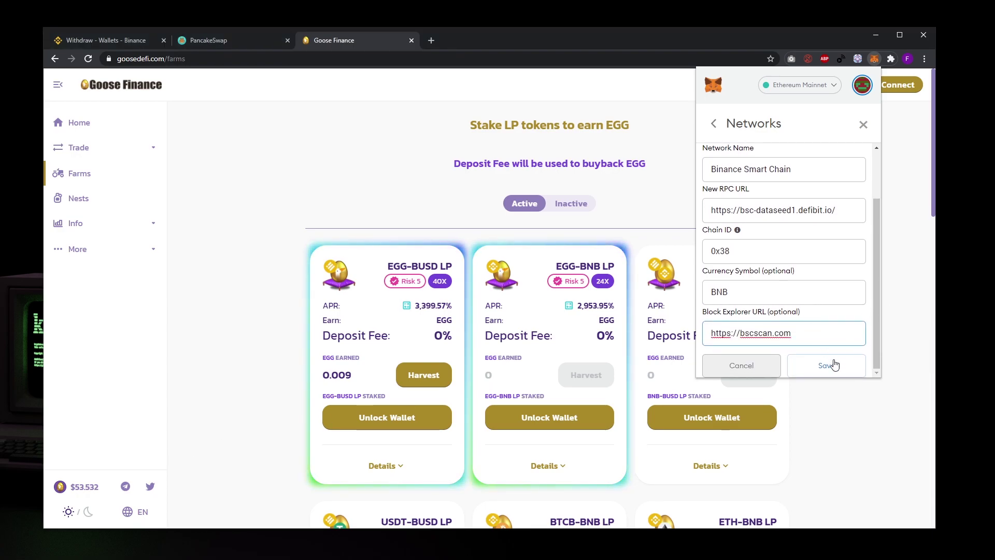
{"action": "left_click", "coordinate": [837, 369]}
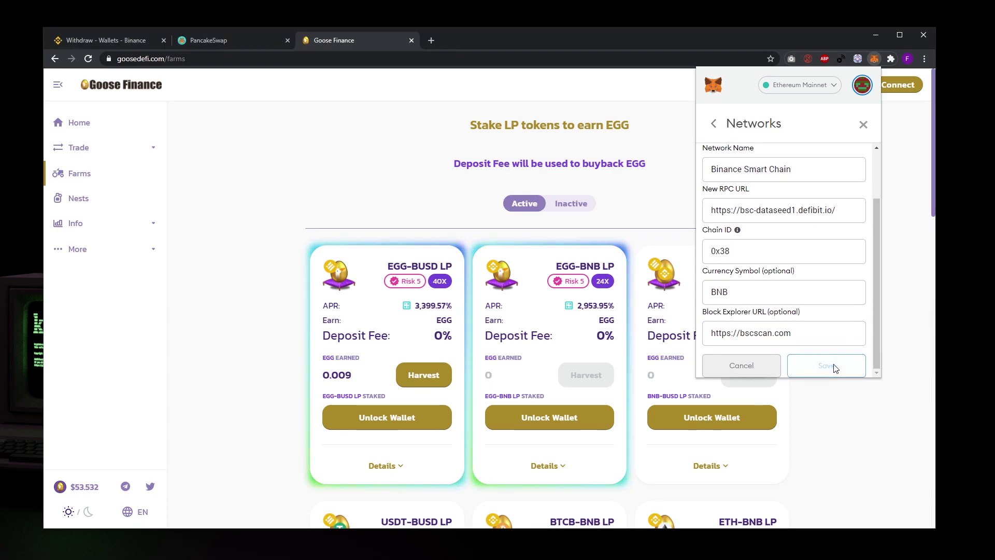
- Copy the wallet address on Binance Smart Chain (0.0162 BNB) and go to Binance's withdraw page
{"action": "scroll", "coordinate": [828, 277], "scroll_direction": "down", "scroll_amount": 1}
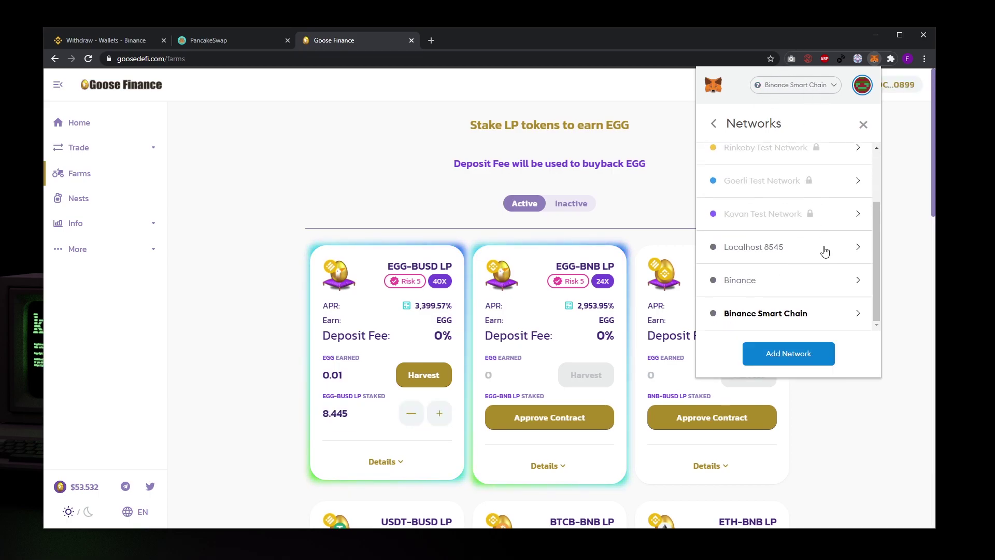
{"action": "left_click", "coordinate": [879, 105]}
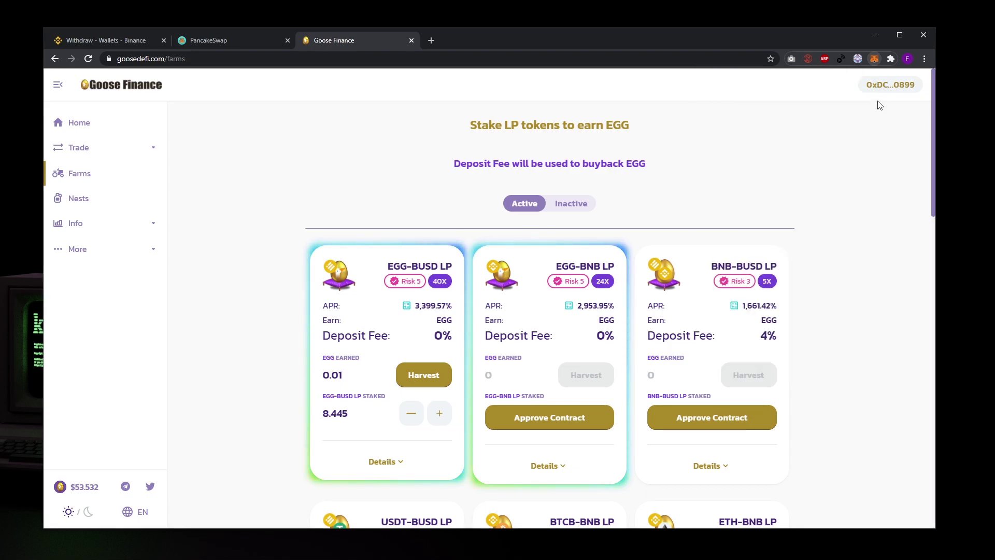
{"action": "left_click", "coordinate": [874, 58]}
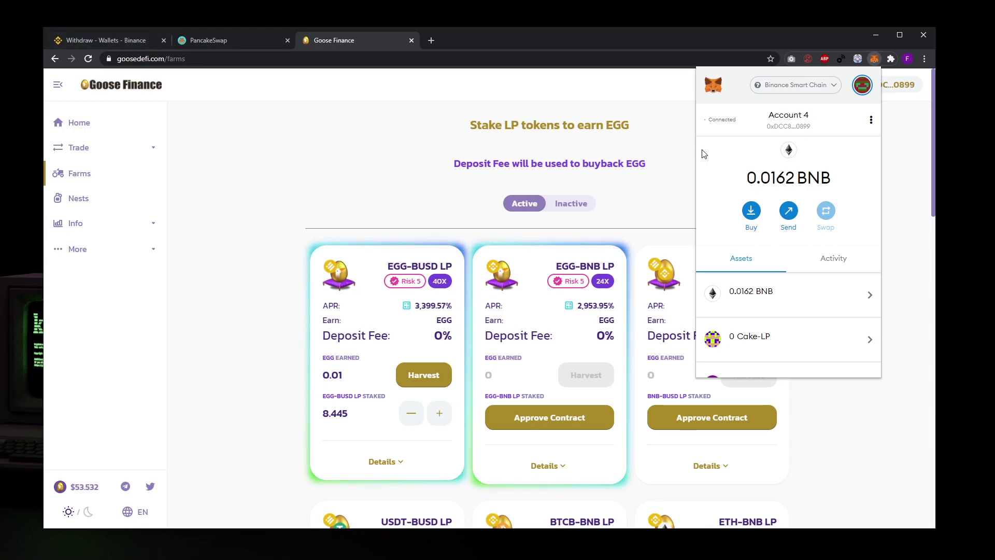
{"action": "left_click", "coordinate": [797, 130]}
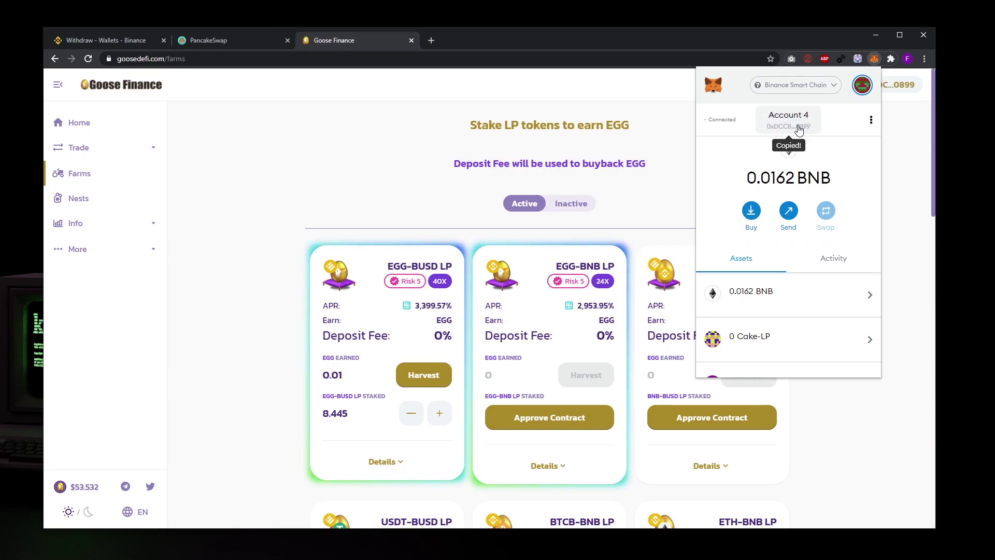
{"action": "left_click", "coordinate": [101, 44]}
- Withdraw the full 0.32975250 BNB to the pasted wallet address over BSC and submit
{"action": "left_click", "coordinate": [629, 300]}
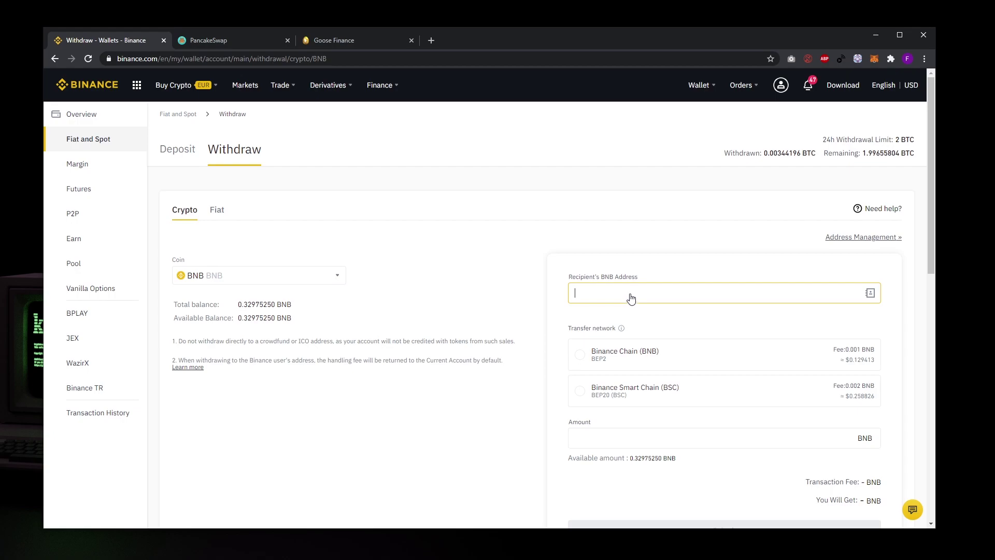
{"action": "type", "text": "0xDCC80E5B27F58096538eAEf107DdfA15e9DD0899"}
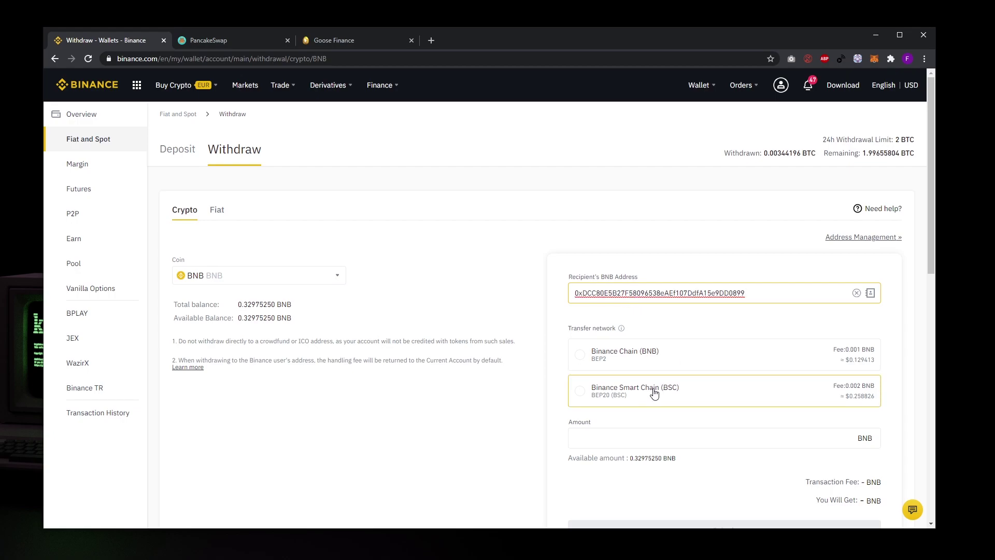
{"action": "left_click", "coordinate": [654, 390]}
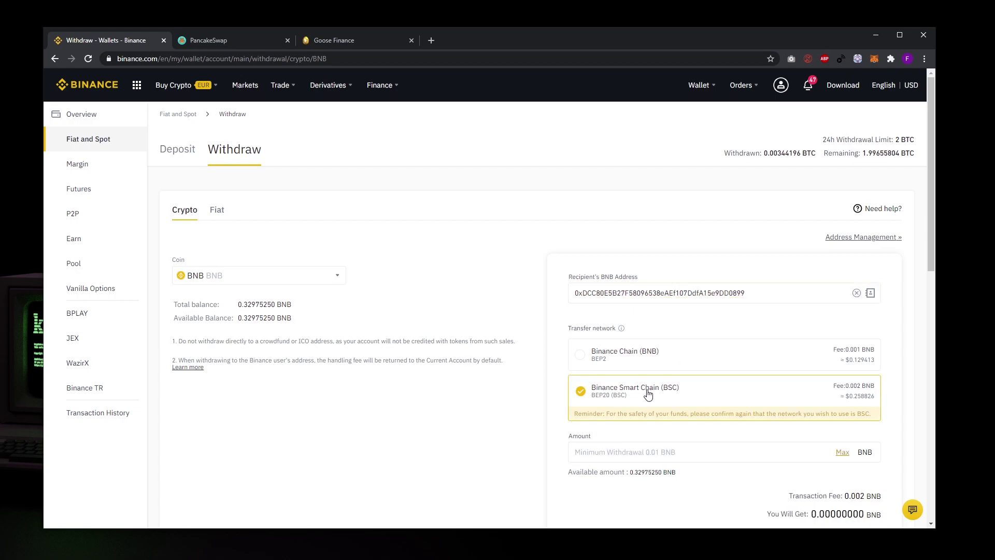
{"action": "left_click", "coordinate": [842, 453]}
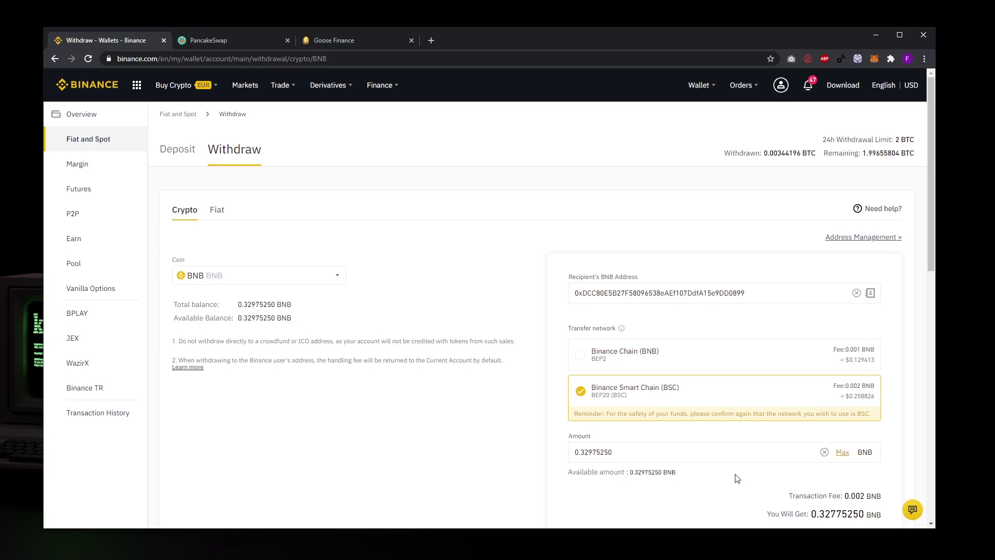
{"action": "scroll", "coordinate": [737, 478], "scroll_direction": "down", "scroll_amount": 1}
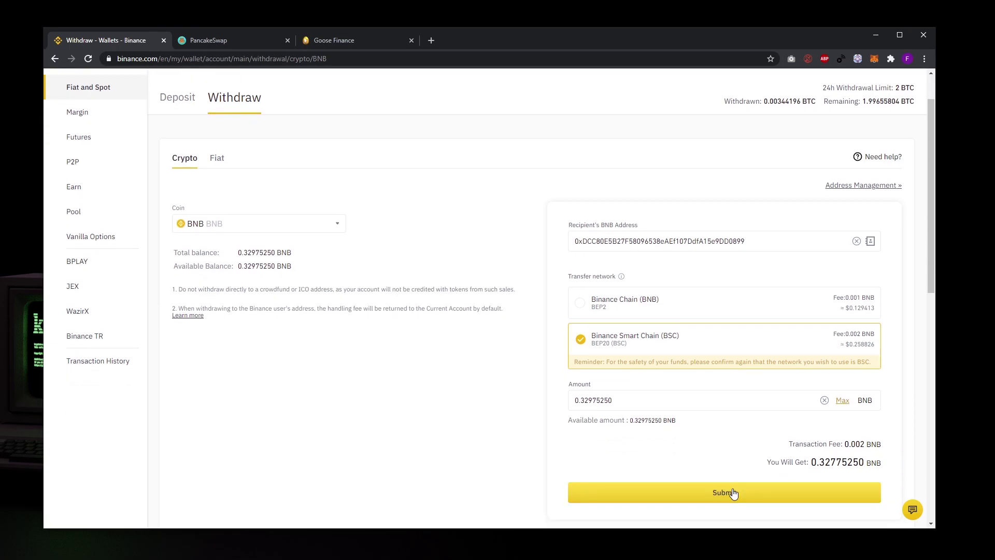
{"action": "left_click", "coordinate": [733, 492]}
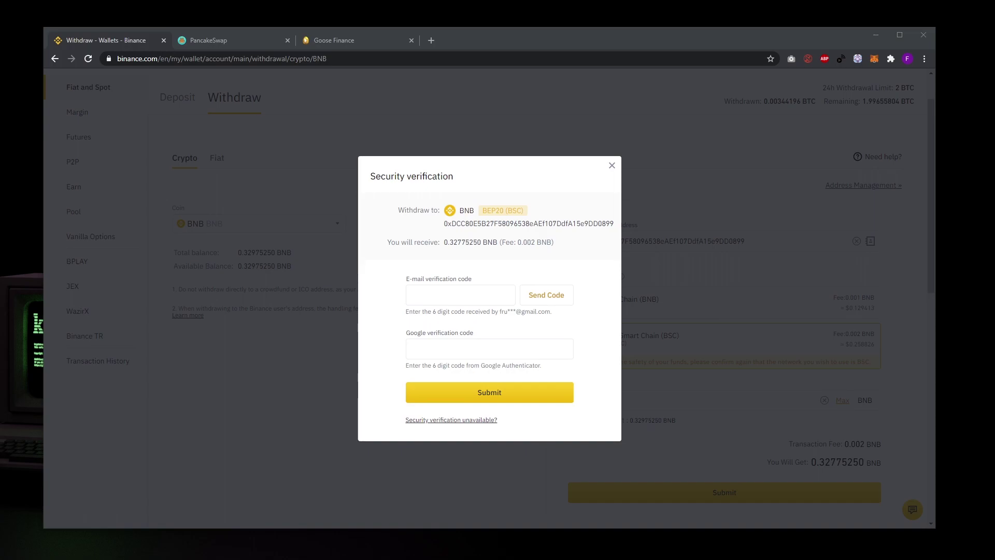
- Enter the e-mail and authenticator verification codes and submit the 0.3297525 BNB withdrawal
{"action": "left_click", "coordinate": [533, 295]}
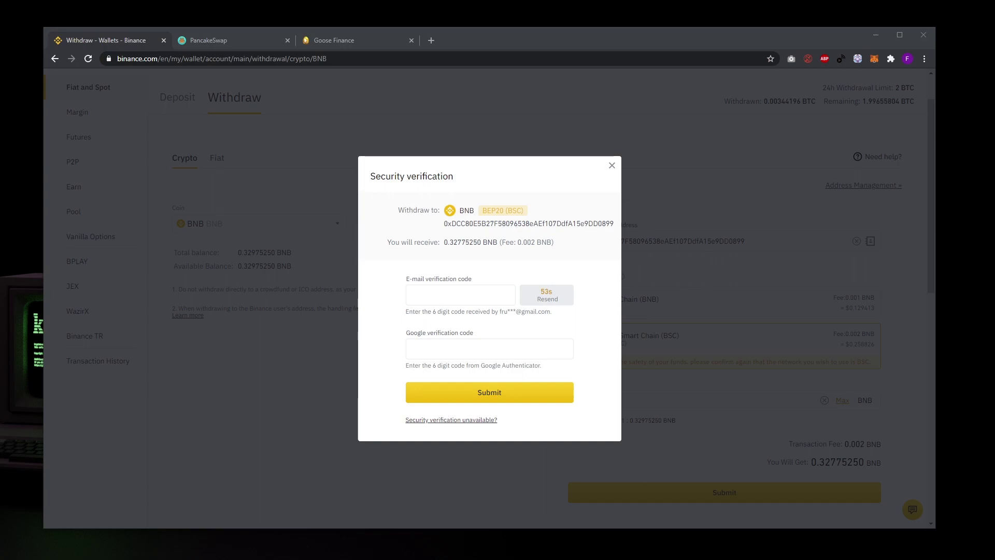
{"action": "left_click", "coordinate": [461, 295]}
{"action": "key", "text": "ctrl+v"}
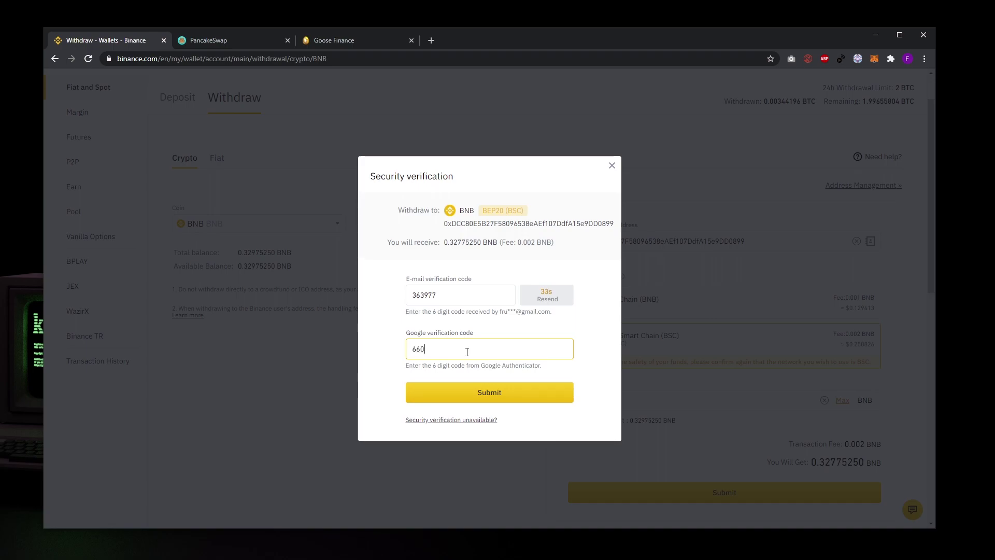
{"action": "left_click", "coordinate": [486, 391]}
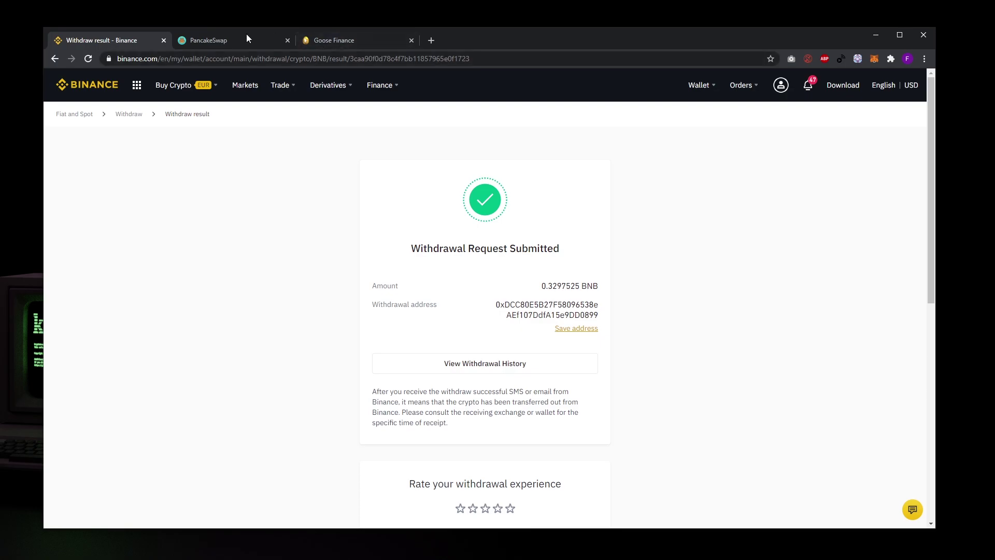
- Check in MetaMask that the wallet now holds 0.344 BNB
{"action": "left_click", "coordinate": [326, 37]}
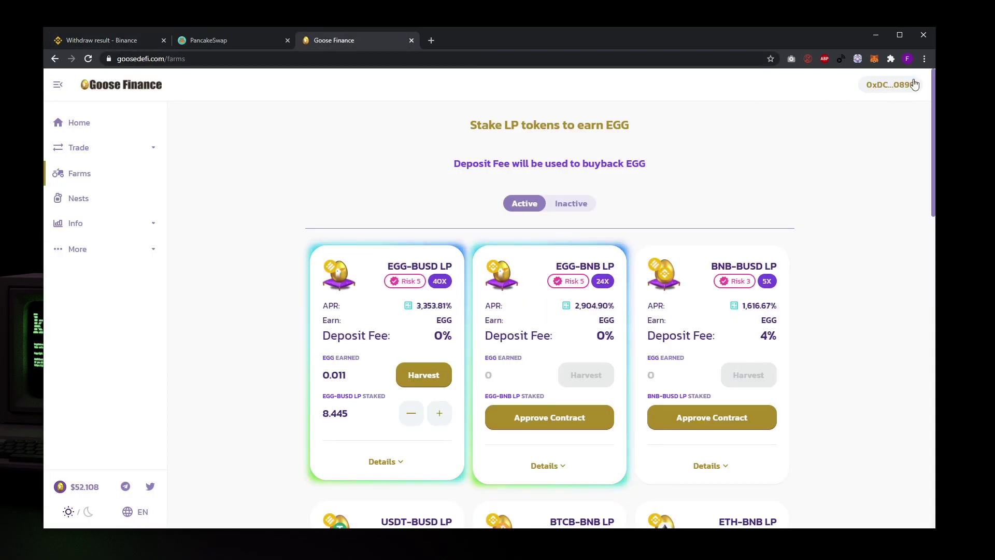
{"action": "left_click", "coordinate": [874, 59]}
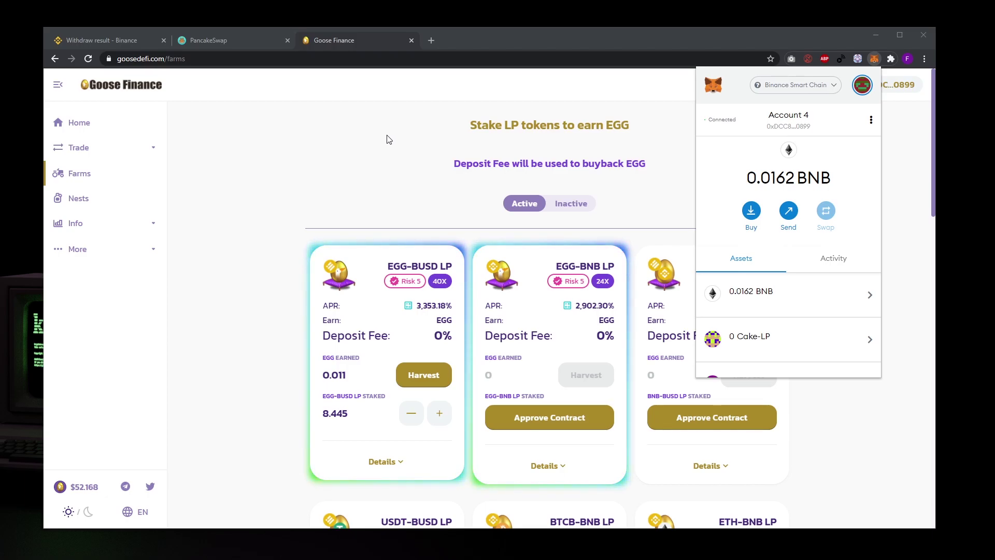
{"action": "left_click", "coordinate": [388, 139]}
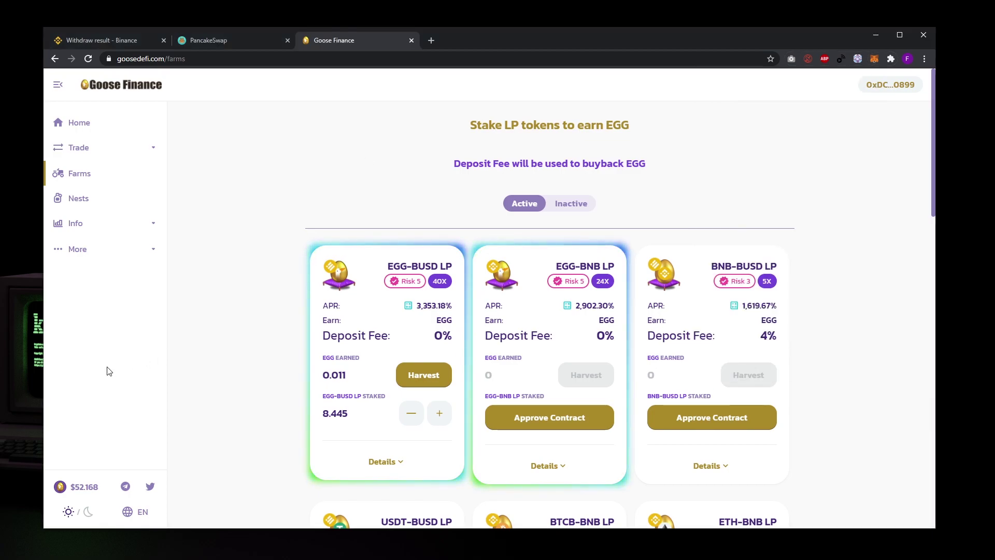
{"action": "key", "text": "alt+shift+m"}
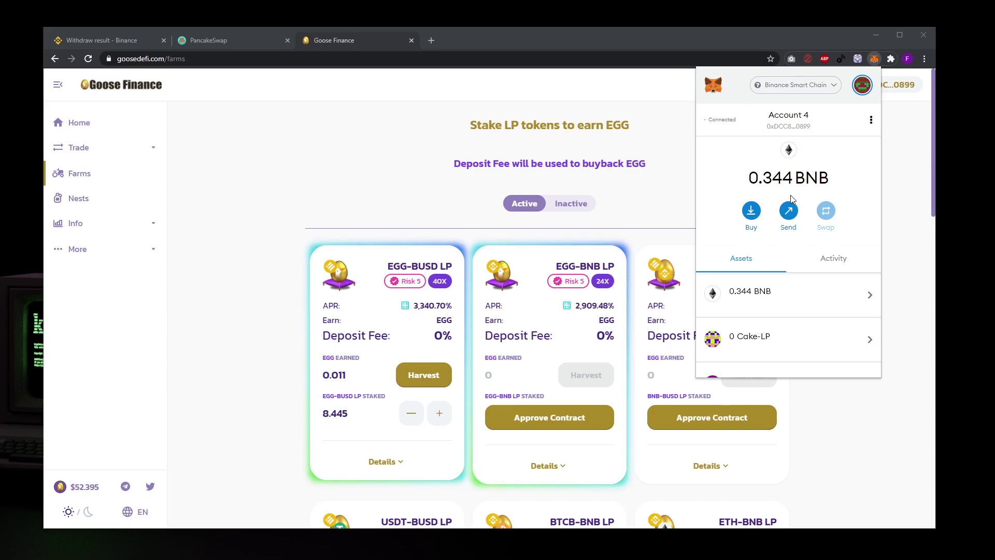
{"action": "left_click", "coordinate": [358, 159]}
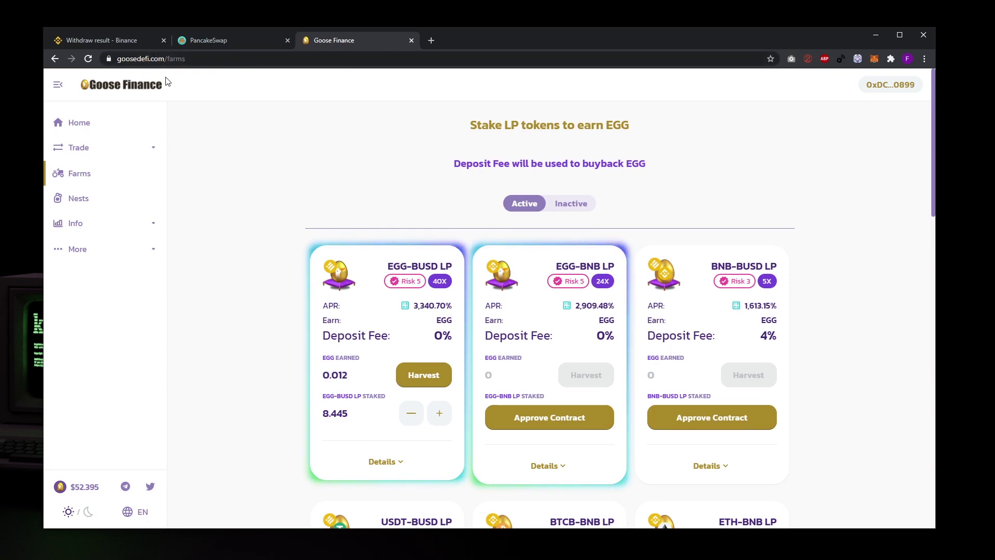
- Go to the Goose Finance home page
{"action": "double_click", "coordinate": [175, 58]}
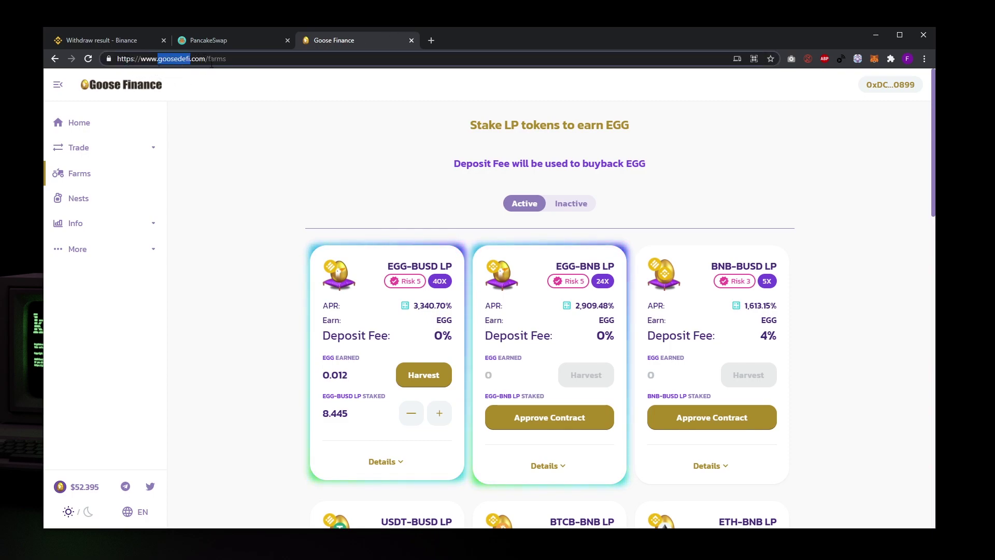
{"action": "left_click", "coordinate": [226, 92]}
{"action": "left_click", "coordinate": [107, 124]}
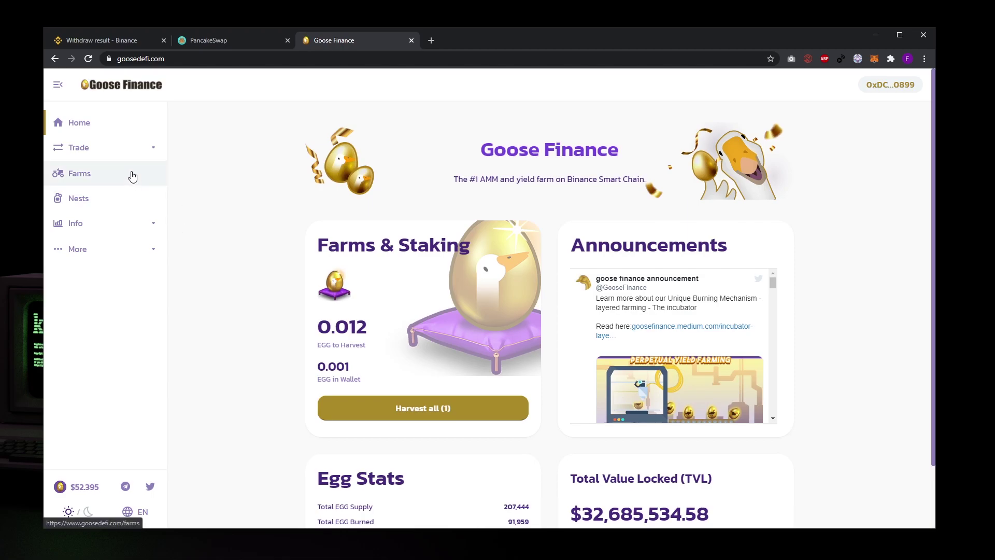
- Look through the Liquidity, Farms and Nests pages, ending on Trade > Exchange with BNB input
{"action": "left_click", "coordinate": [110, 151]}
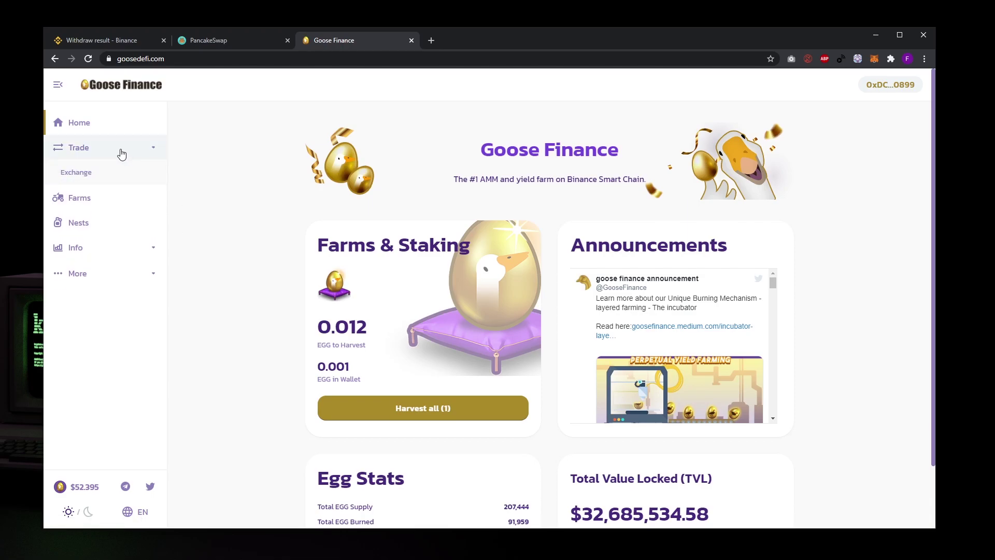
{"action": "left_click", "coordinate": [96, 179]}
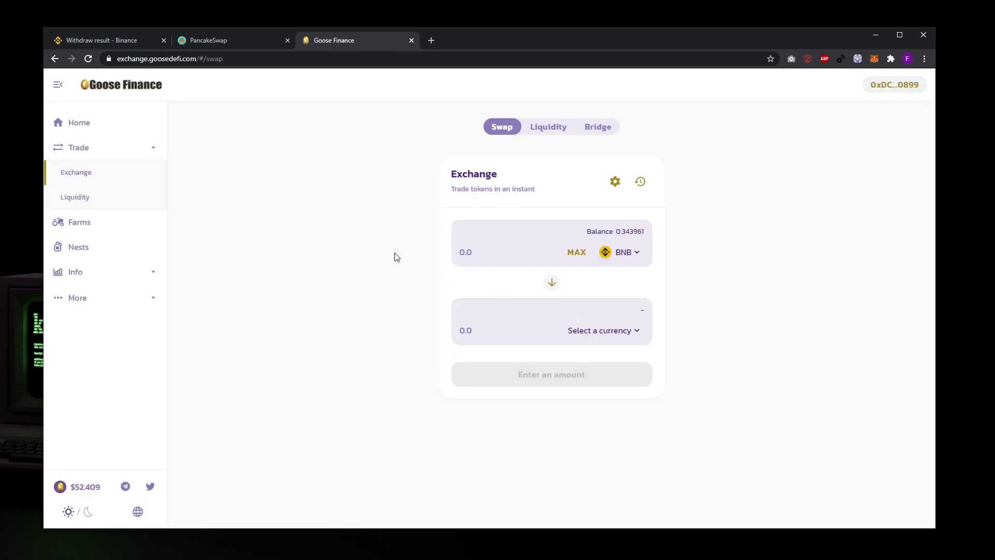
{"action": "left_click", "coordinate": [89, 199]}
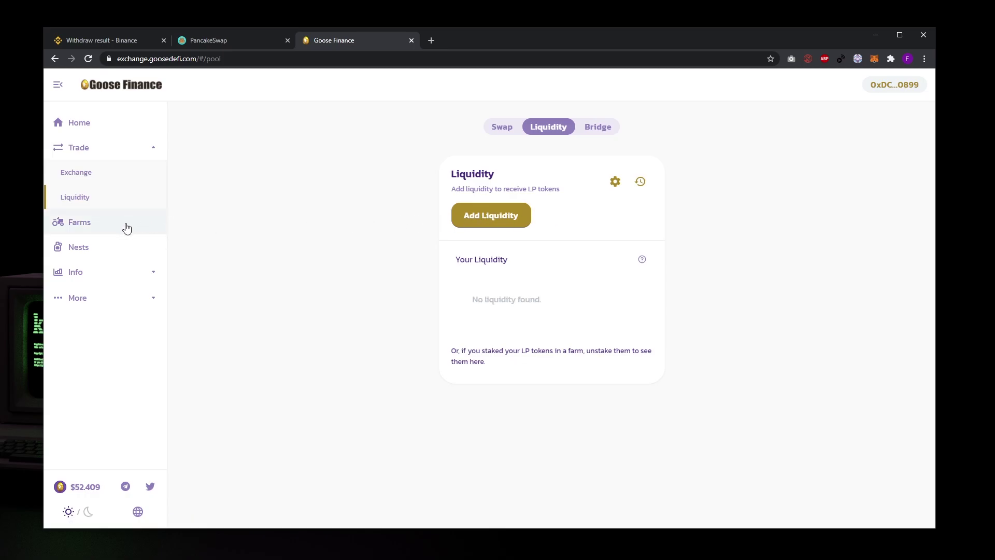
{"action": "left_click", "coordinate": [108, 213]}
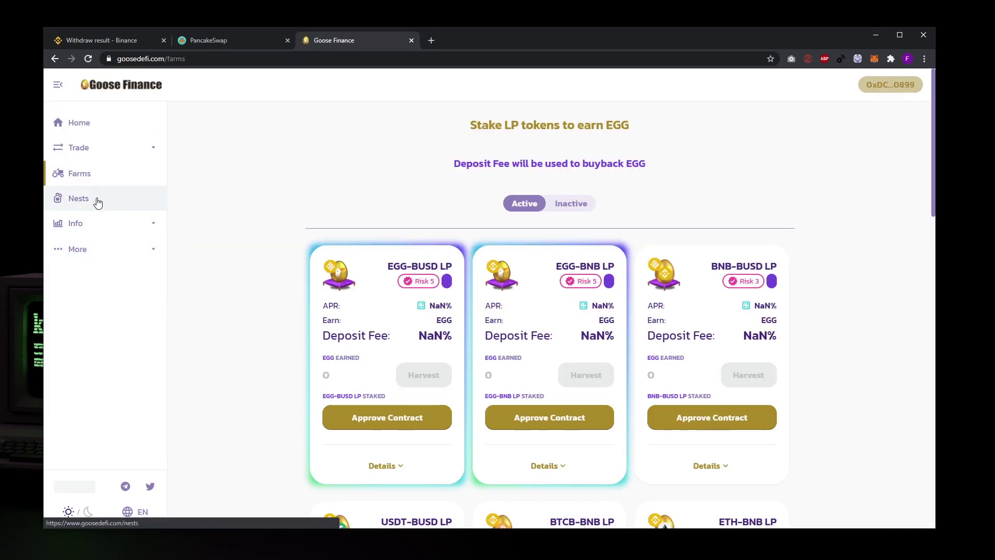
{"action": "left_click", "coordinate": [106, 200]}
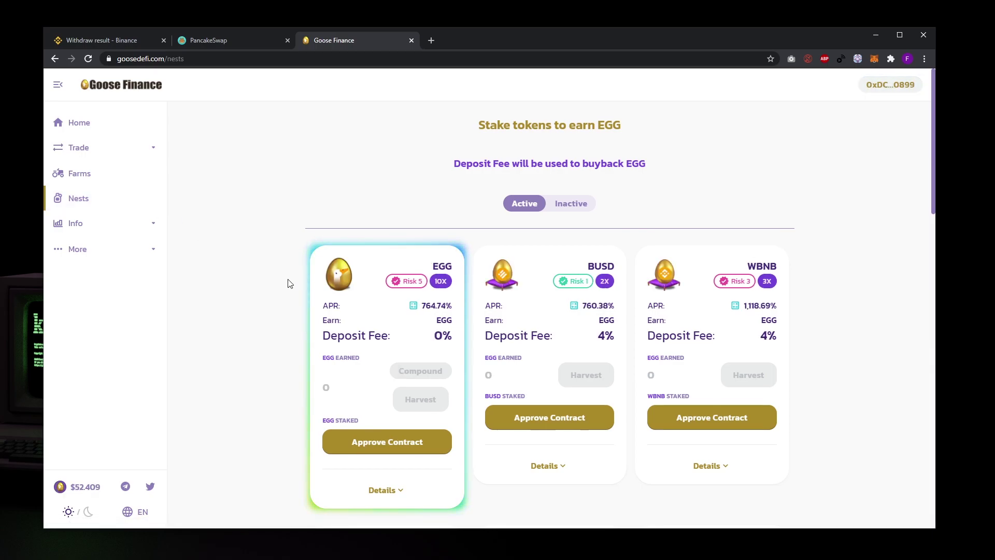
{"action": "scroll", "coordinate": [298, 288], "scroll_direction": "down", "scroll_amount": 6}
{"action": "scroll", "coordinate": [293, 288], "scroll_direction": "up", "scroll_amount": 7}
{"action": "left_click", "coordinate": [96, 149]}
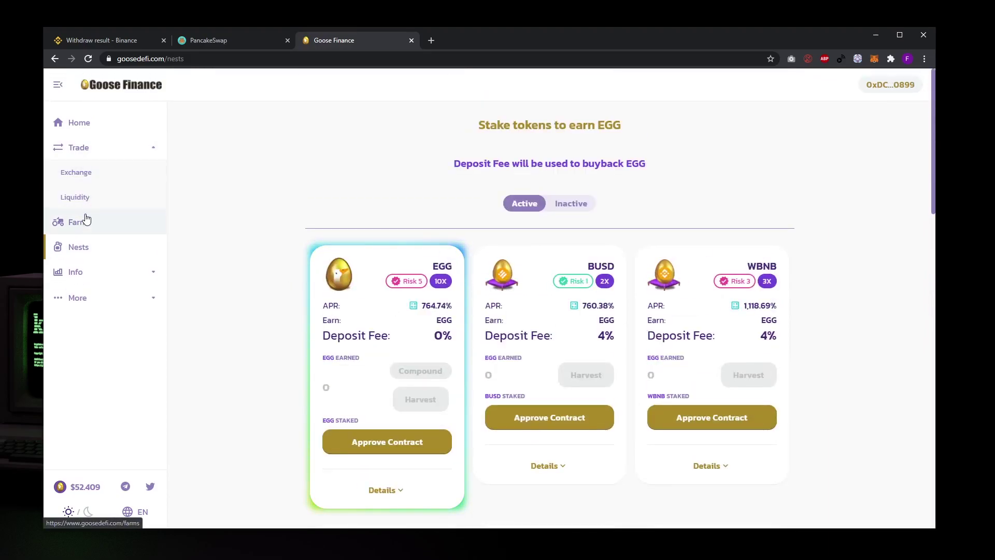
{"action": "left_click", "coordinate": [93, 175]}
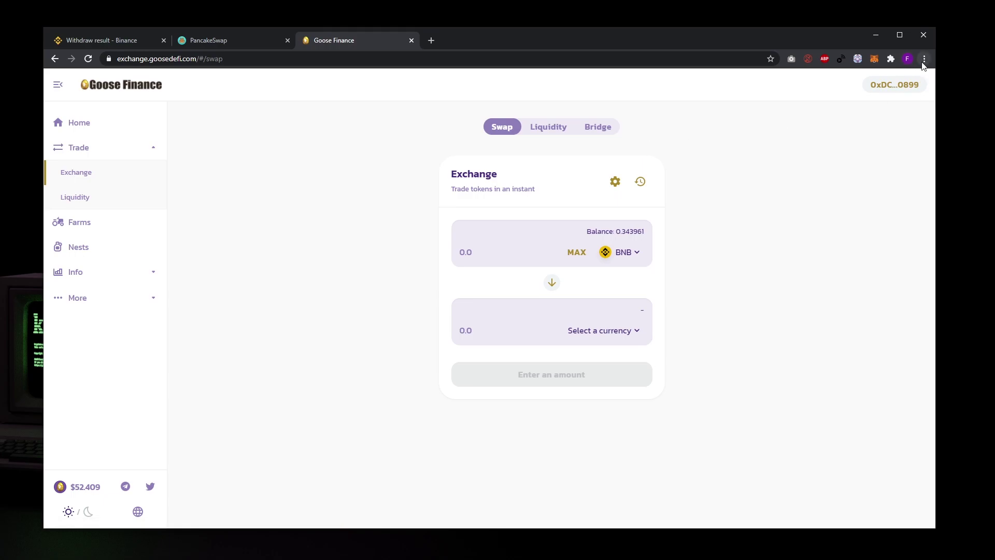
{"action": "left_click", "coordinate": [873, 60]}
{"action": "left_click", "coordinate": [874, 60]}
{"action": "left_click", "coordinate": [874, 65]}
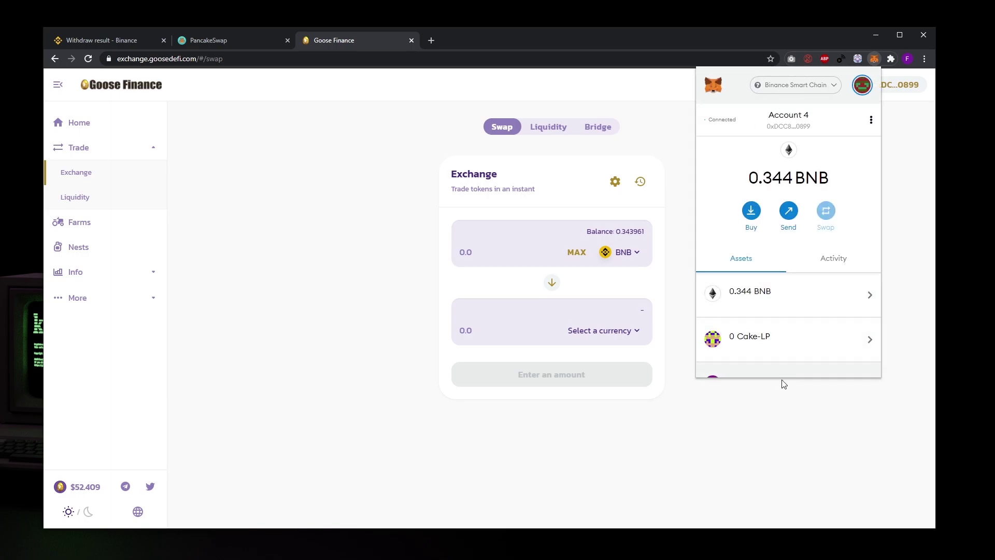
{"action": "left_click", "coordinate": [776, 435]}
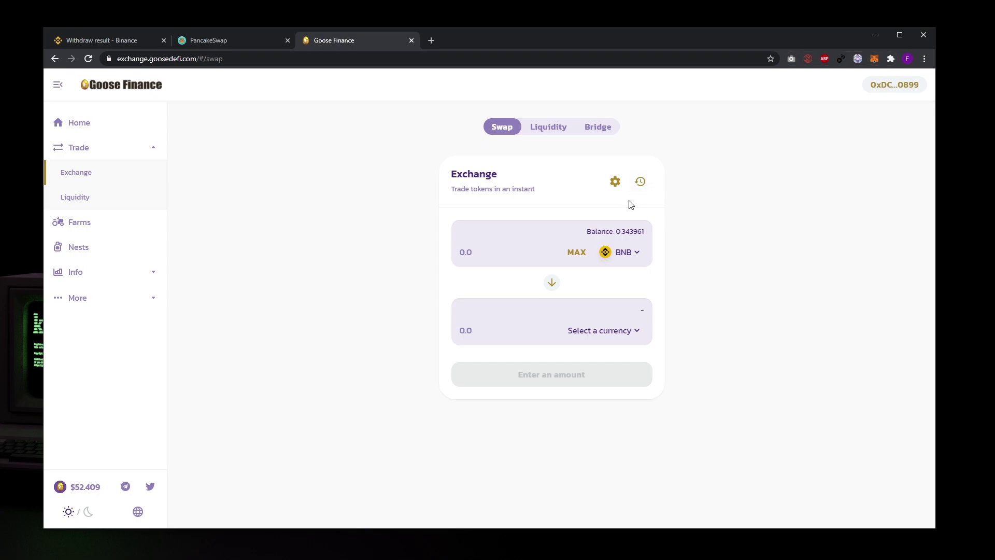
- Set up a MAX swap of 0.333961672812228038 BNB into about 0.815794 EGG
{"action": "left_click", "coordinate": [628, 254]}
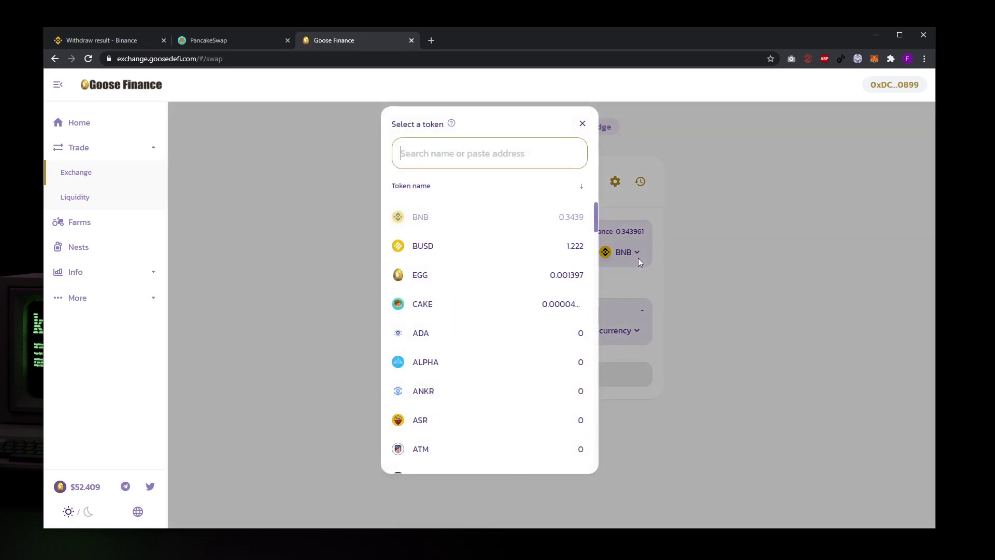
{"action": "left_click", "coordinate": [686, 237]}
{"action": "left_click", "coordinate": [636, 251]}
{"action": "left_click", "coordinate": [636, 250]}
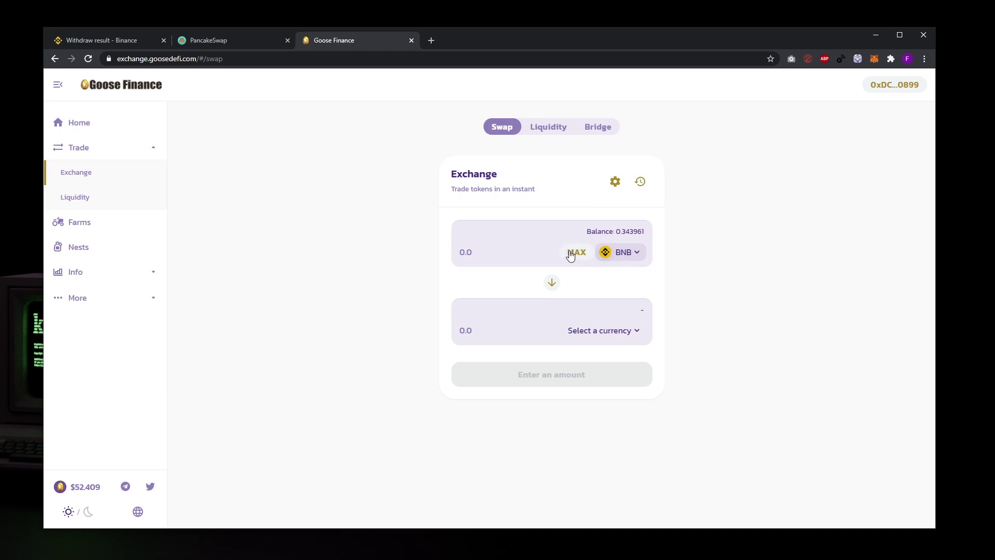
{"action": "left_click", "coordinate": [508, 334]}
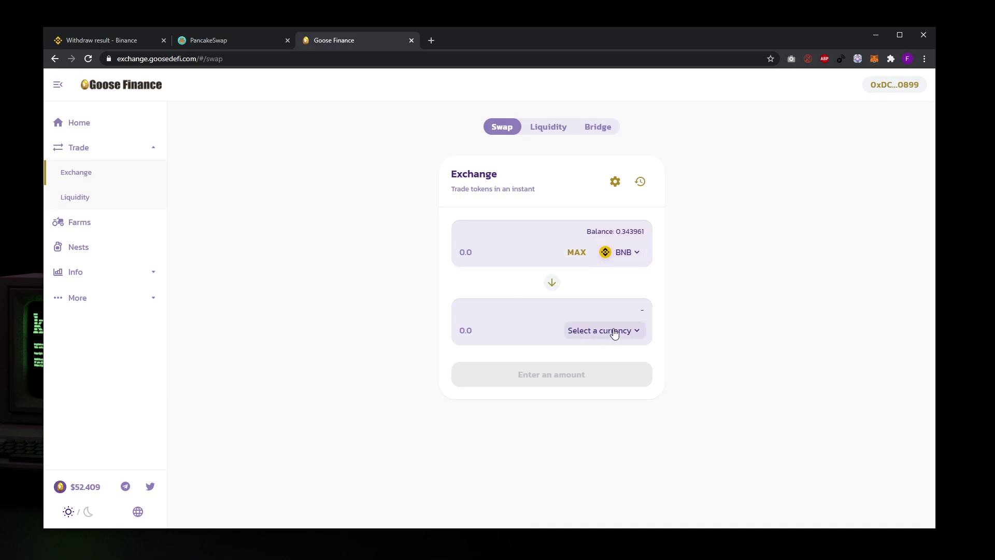
{"action": "left_click", "coordinate": [614, 333]}
{"action": "left_click", "coordinate": [446, 277]}
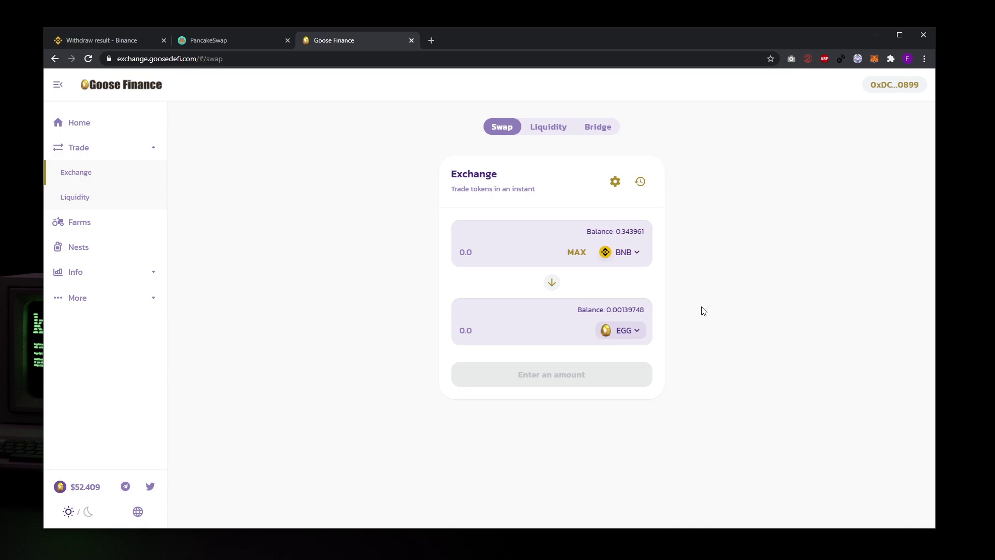
{"action": "left_click", "coordinate": [578, 253]}
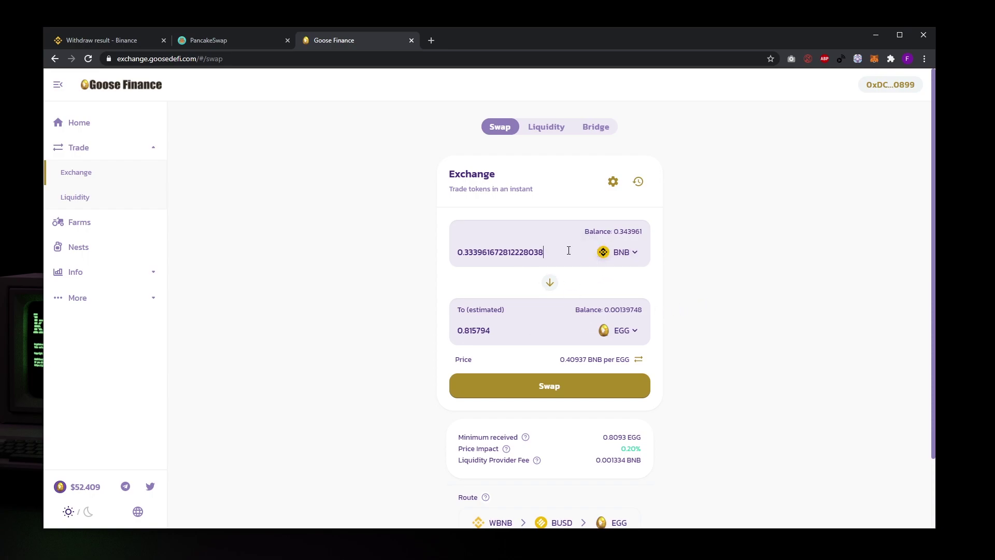
- Change the amount to 0.16 BNB and submit the swap for about 0.390809 EGG
{"action": "left_click_drag", "start_coordinate": [464, 253], "coordinate": [613, 264]}
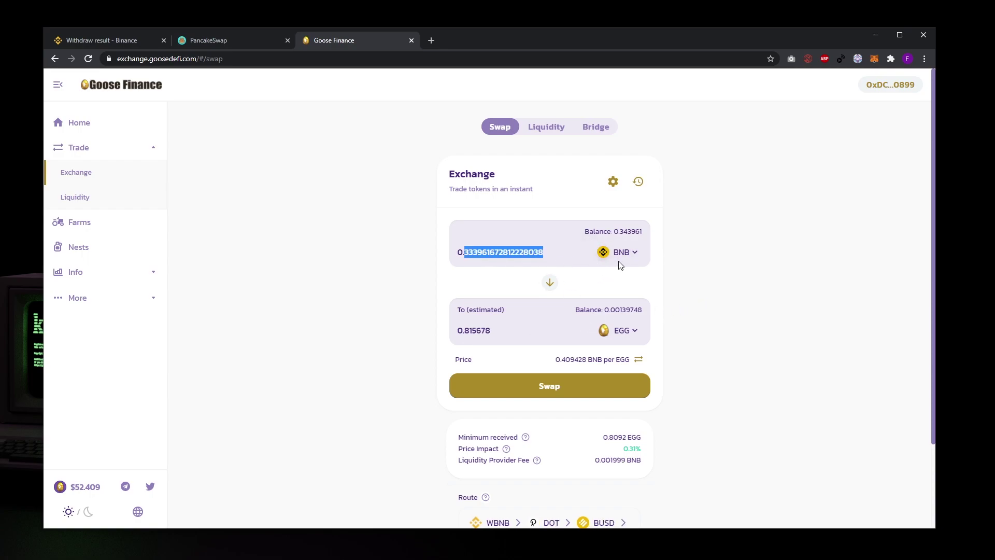
{"action": "type", "text": "16"}
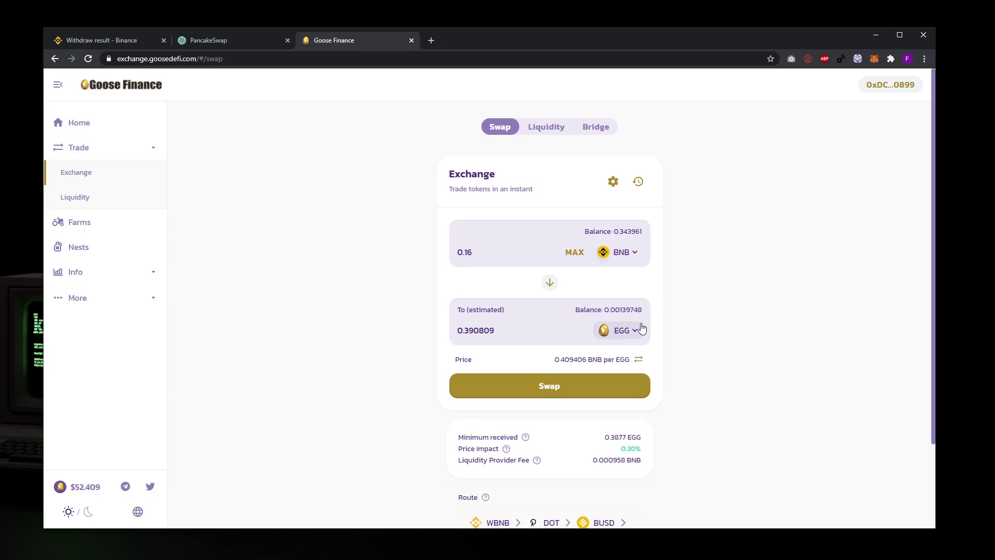
{"action": "left_click", "coordinate": [567, 386]}
{"action": "left_click", "coordinate": [527, 400]}
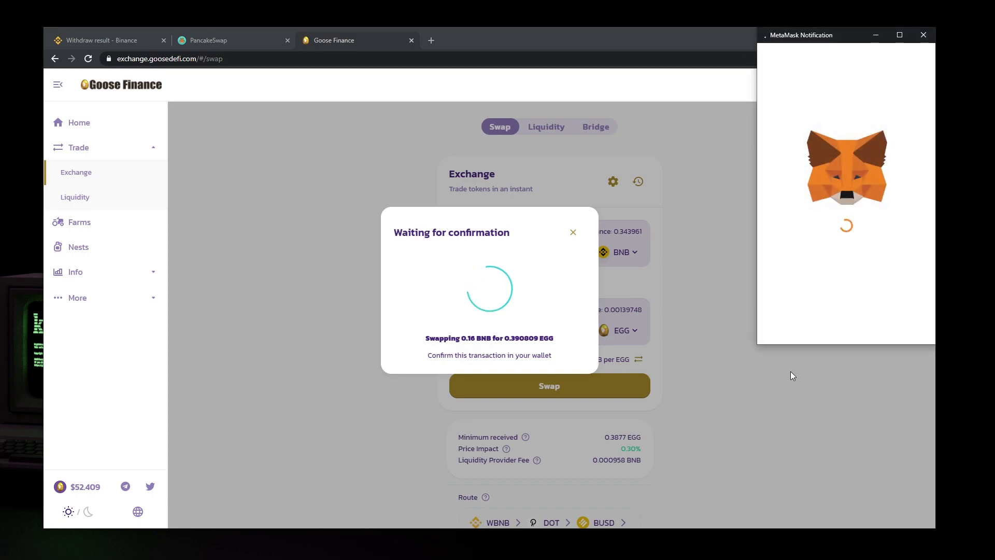
{"action": "left_click", "coordinate": [879, 324]}
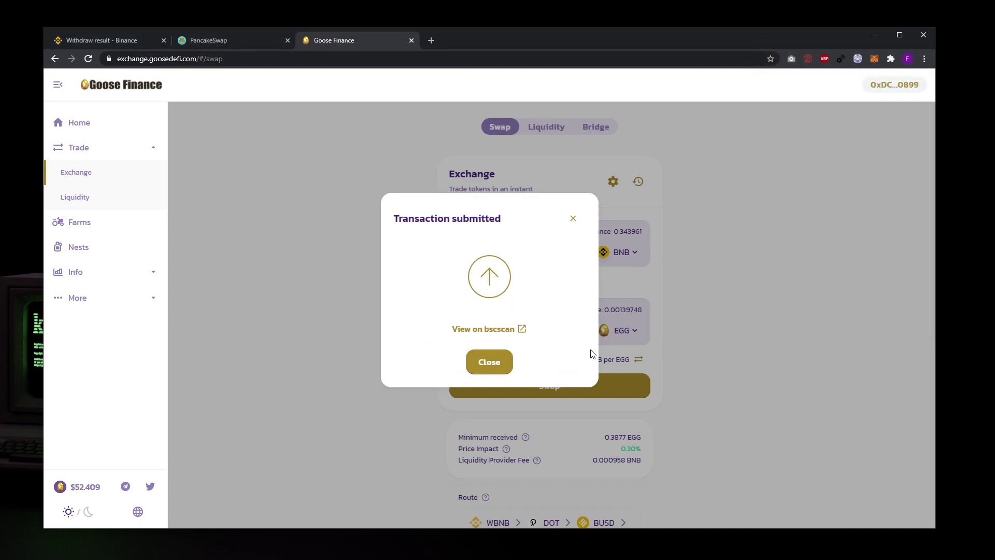
{"action": "left_click", "coordinate": [490, 371]}
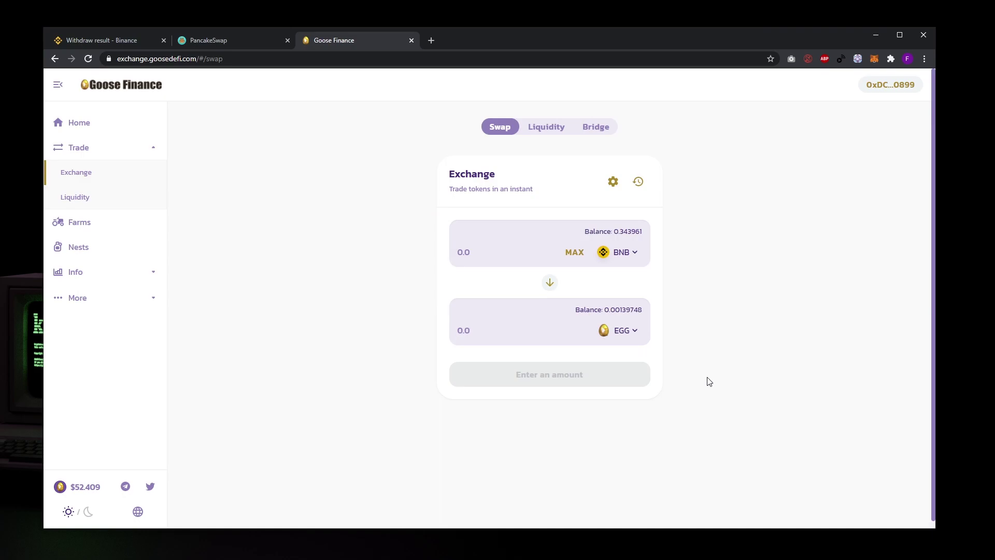
- Check the wallet balances and change the receiving token to BUSD
{"action": "left_click", "coordinate": [873, 60]}
{"action": "left_click", "coordinate": [872, 59]}
{"action": "left_click", "coordinate": [630, 332]}
{"action": "type", "text": "busd"}
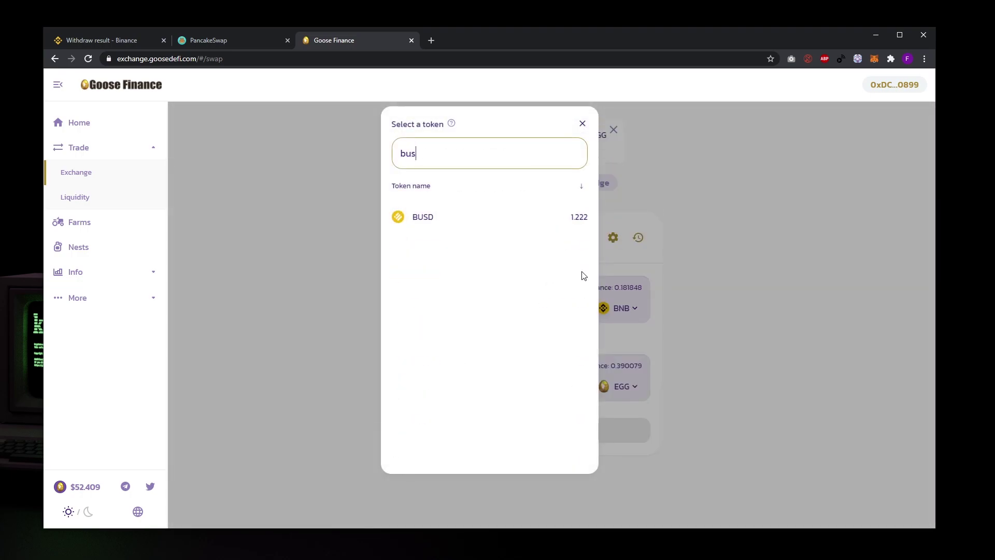
{"action": "left_click", "coordinate": [532, 221]}
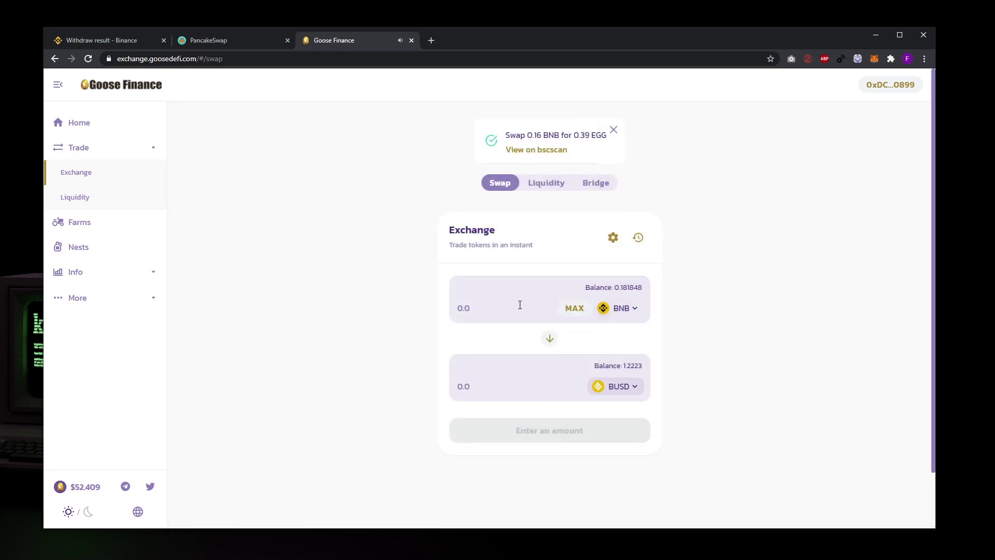
- Swap about 0.16404 BNB for 21.009 BUSD and approve it in MetaMask
{"action": "left_click", "coordinate": [573, 308]}
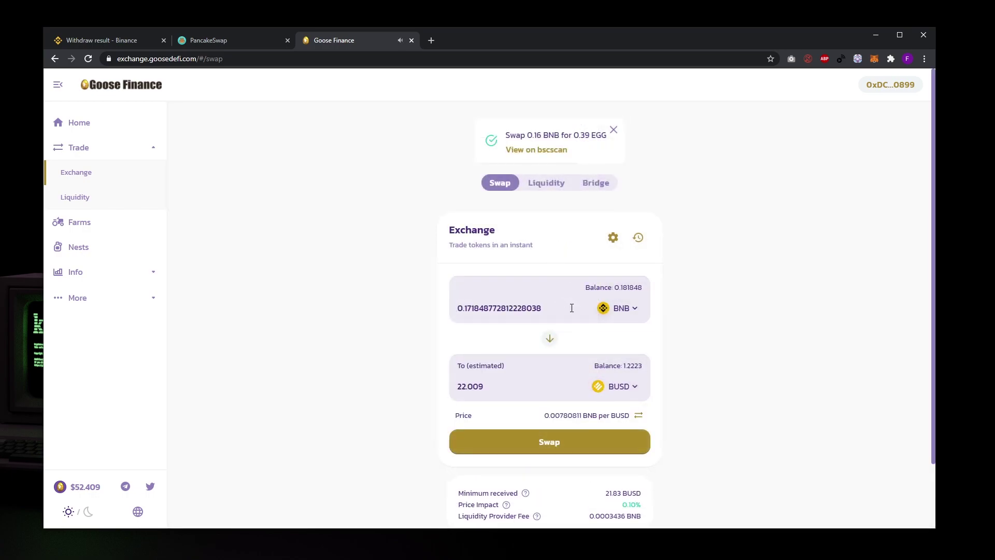
{"action": "type", "text": "1"}
{"action": "left_click", "coordinate": [540, 444]}
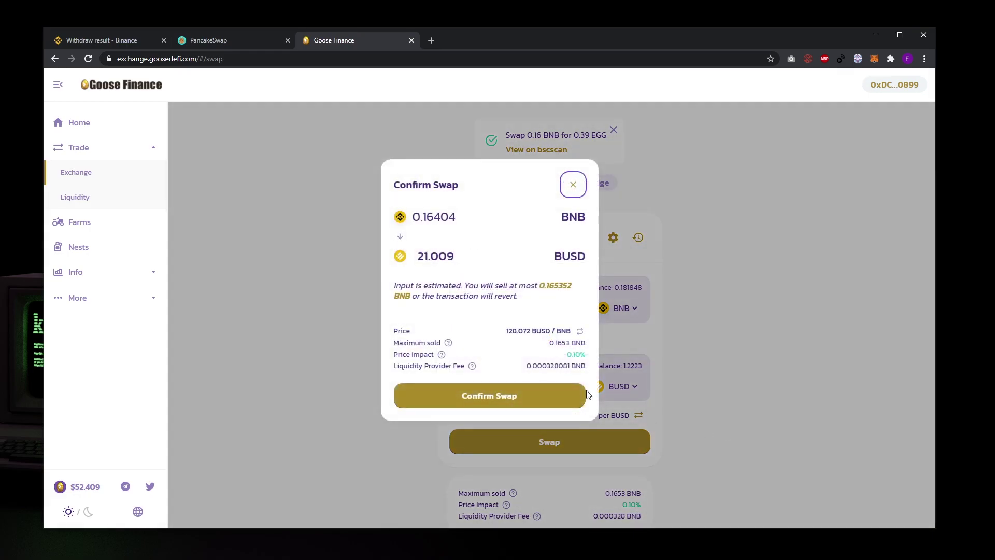
{"action": "left_click", "coordinate": [547, 395]}
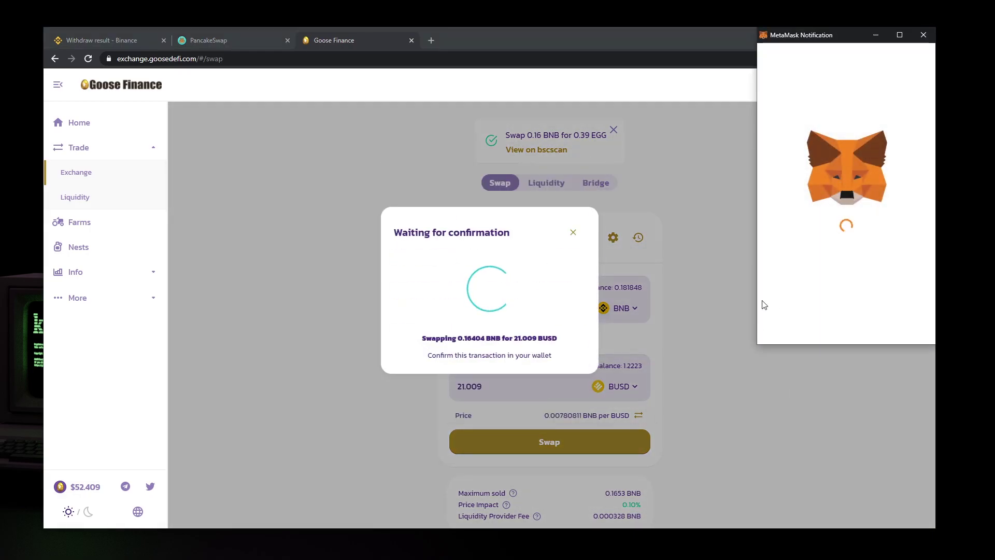
{"action": "left_click", "coordinate": [894, 324]}
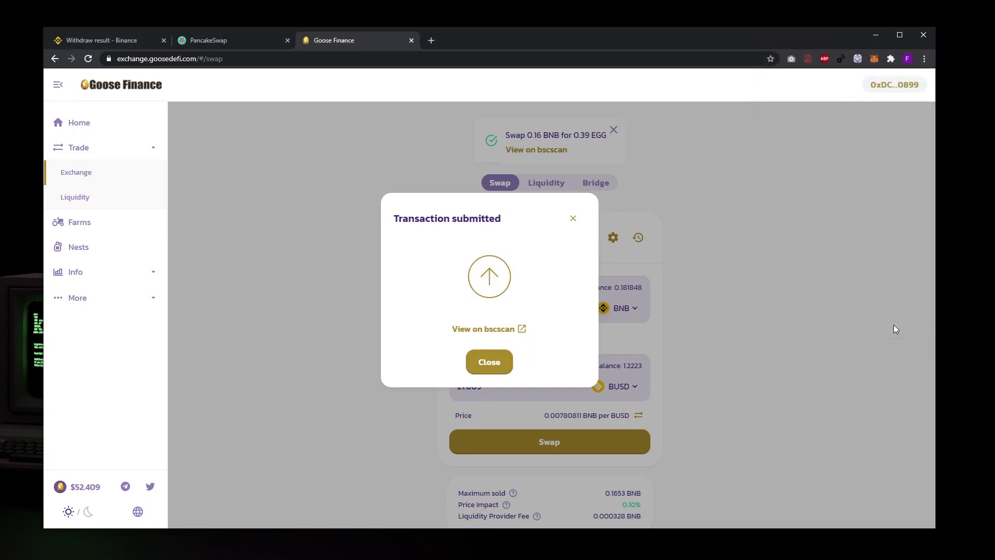
{"action": "left_click", "coordinate": [501, 368]}
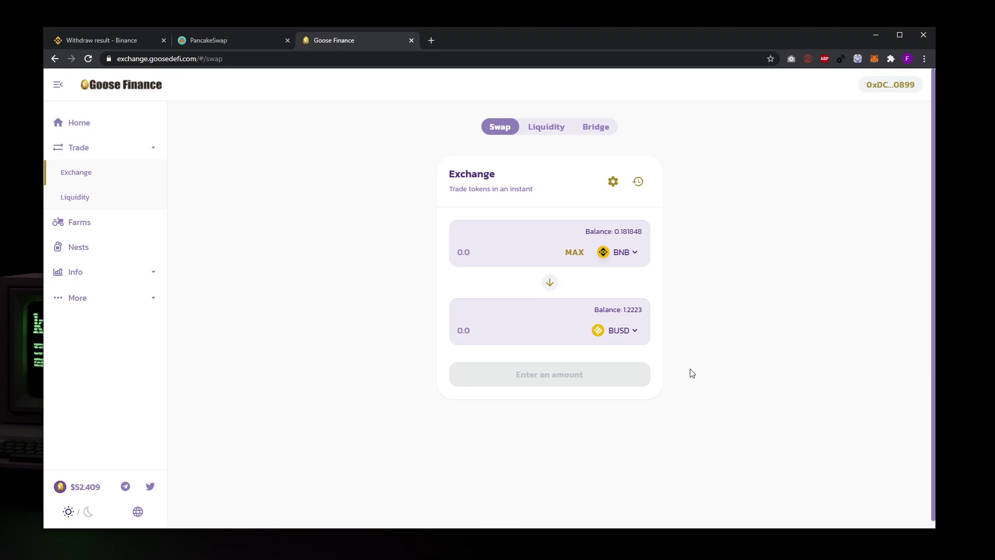
{"action": "left_click", "coordinate": [874, 59]}
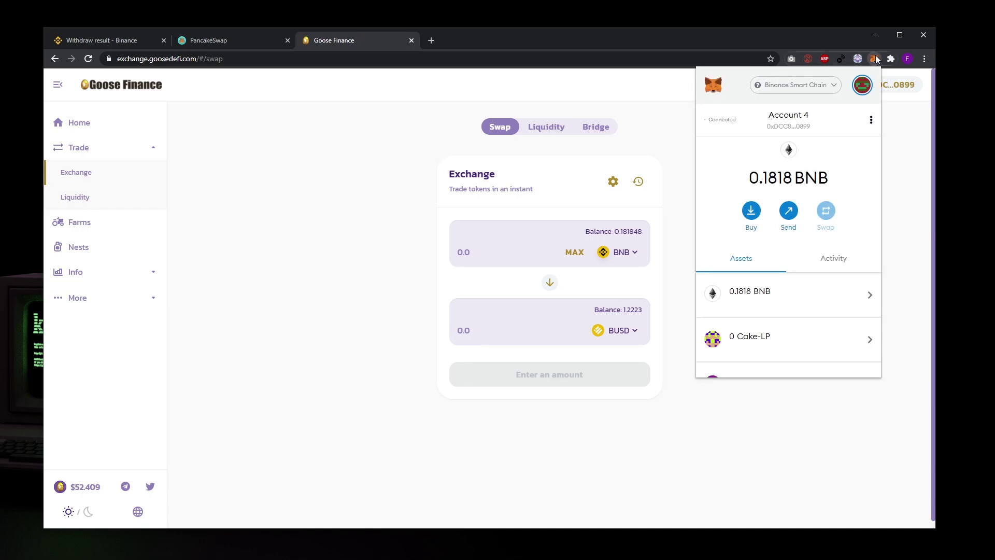
{"action": "left_click", "coordinate": [875, 59]}
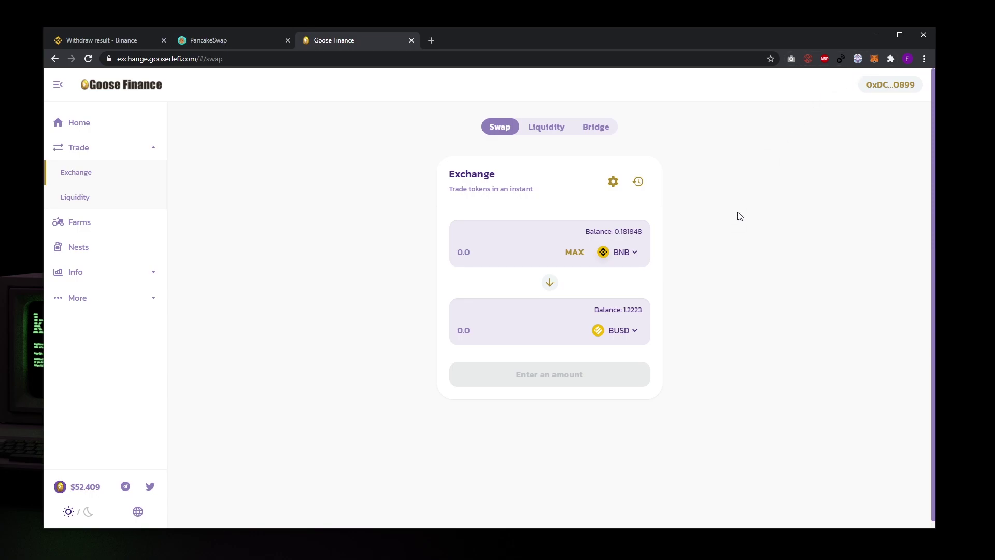
{"action": "left_click", "coordinate": [874, 59]}
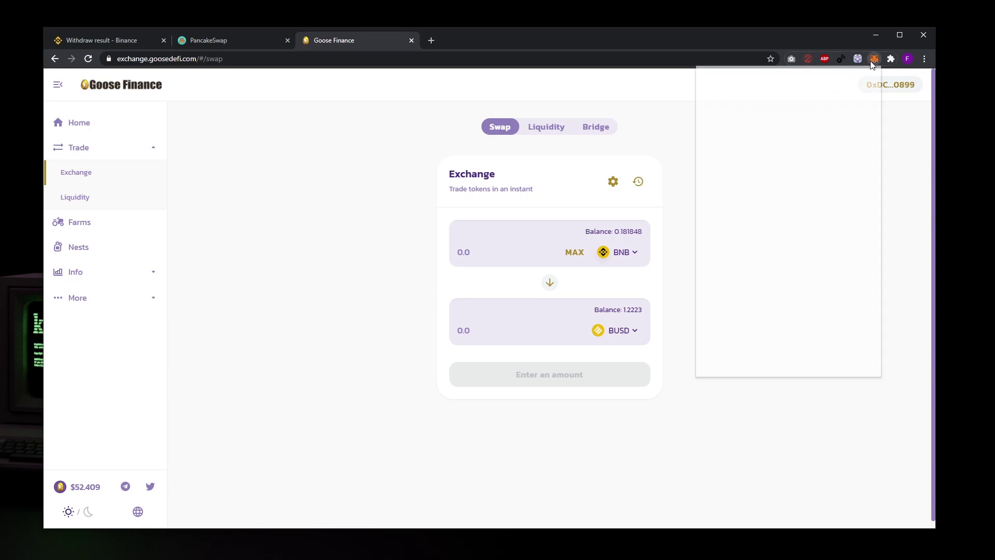
{"action": "left_click", "coordinate": [874, 60]}
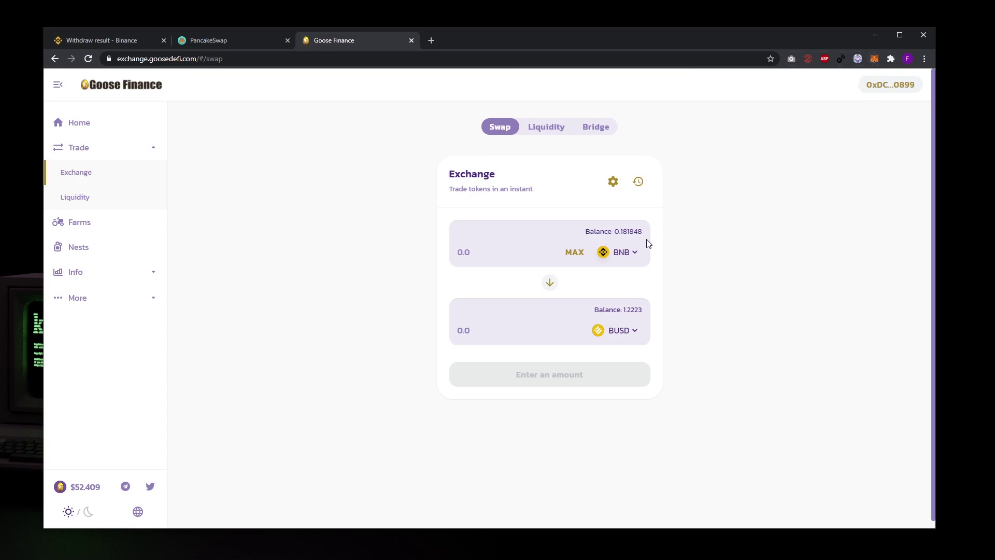
- Open the Add Liquidity form under Liquidity and focus the first token amount field
{"action": "left_click", "coordinate": [110, 198]}
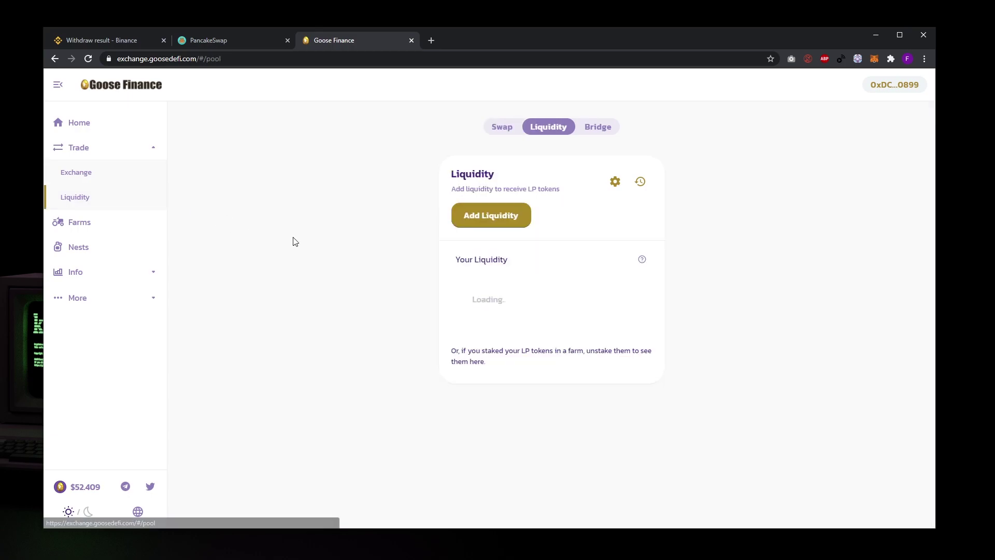
{"action": "left_click", "coordinate": [509, 220]}
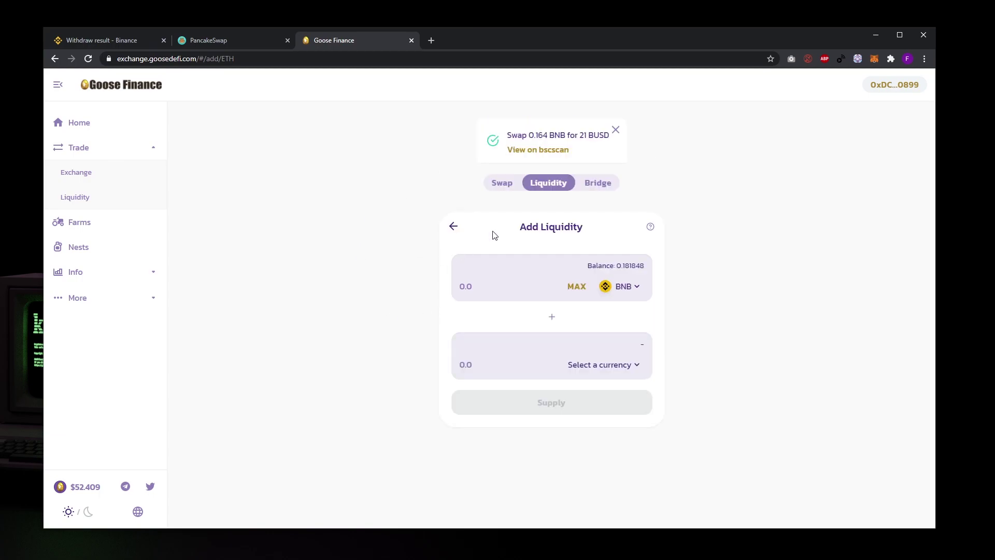
{"action": "left_click", "coordinate": [517, 280]}
- Set the liquidity pair to BUSD as the first token and EGG as the second
{"action": "left_click", "coordinate": [624, 287]}
{"action": "left_click", "coordinate": [474, 248]}
{"action": "left_click", "coordinate": [627, 361]}
{"action": "left_click", "coordinate": [519, 275]}
- Fill in the full 0.390079 EGG balance, pairing it with 20.4601 BUSD
{"action": "left_click", "coordinate": [571, 365]}
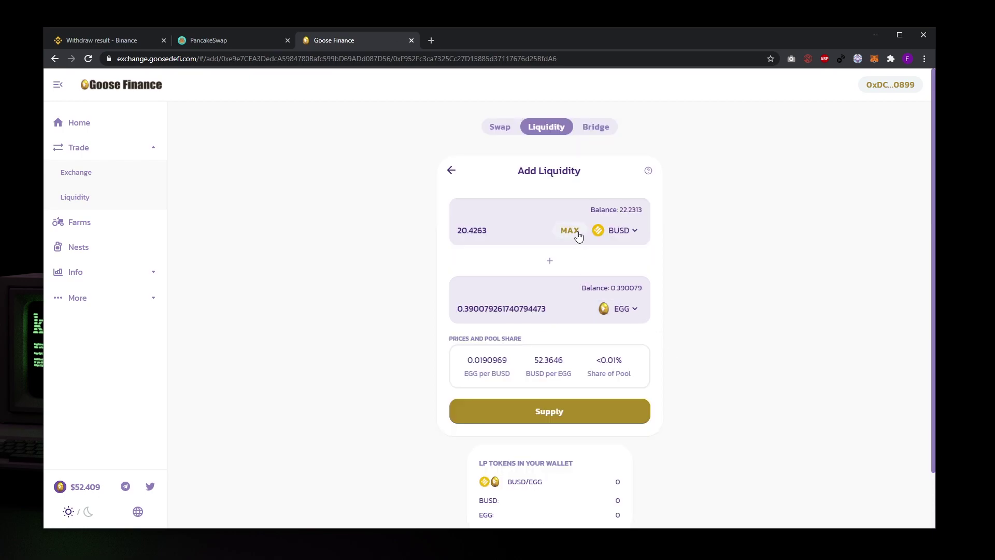
{"action": "left_click", "coordinate": [573, 231]}
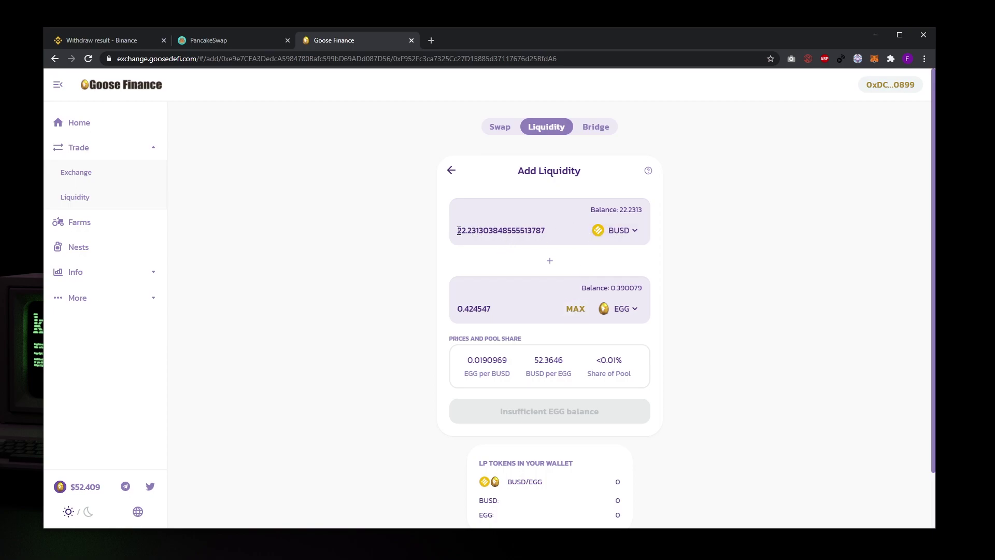
{"action": "left_click", "coordinate": [574, 309]}
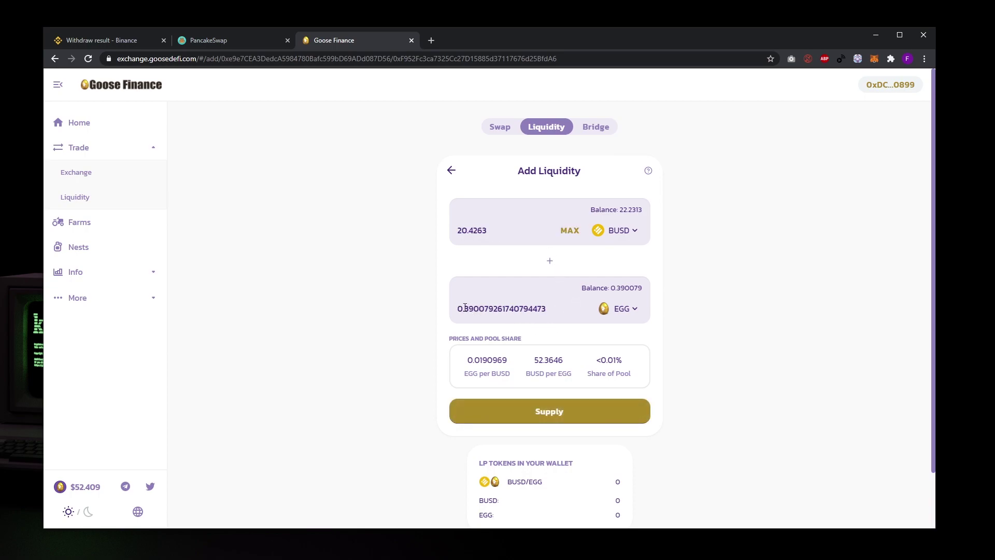
{"action": "left_click", "coordinate": [569, 231]}
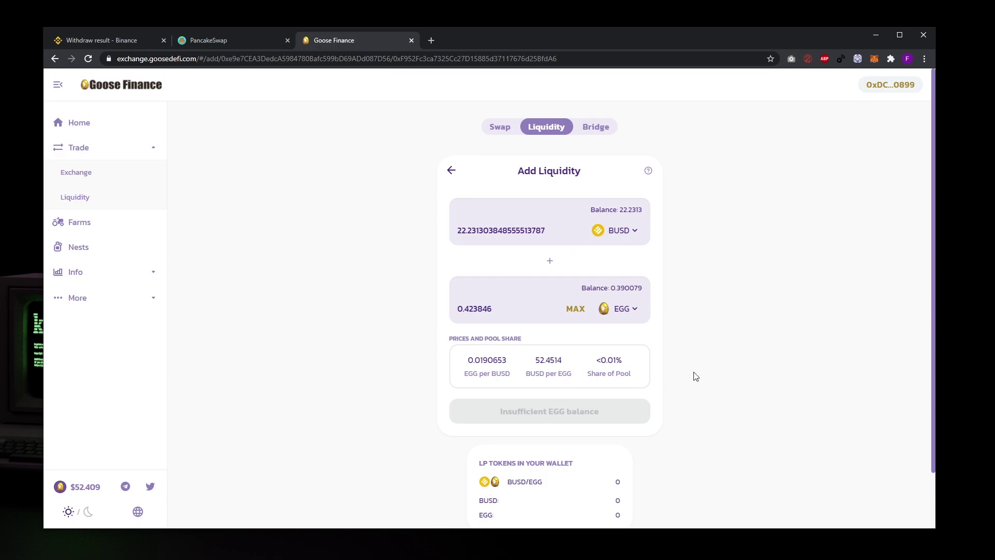
{"action": "scroll", "coordinate": [674, 363], "scroll_direction": "down", "scroll_amount": 1}
{"action": "scroll", "coordinate": [549, 351], "scroll_direction": "up", "scroll_amount": 1}
{"action": "left_click", "coordinate": [575, 309]}
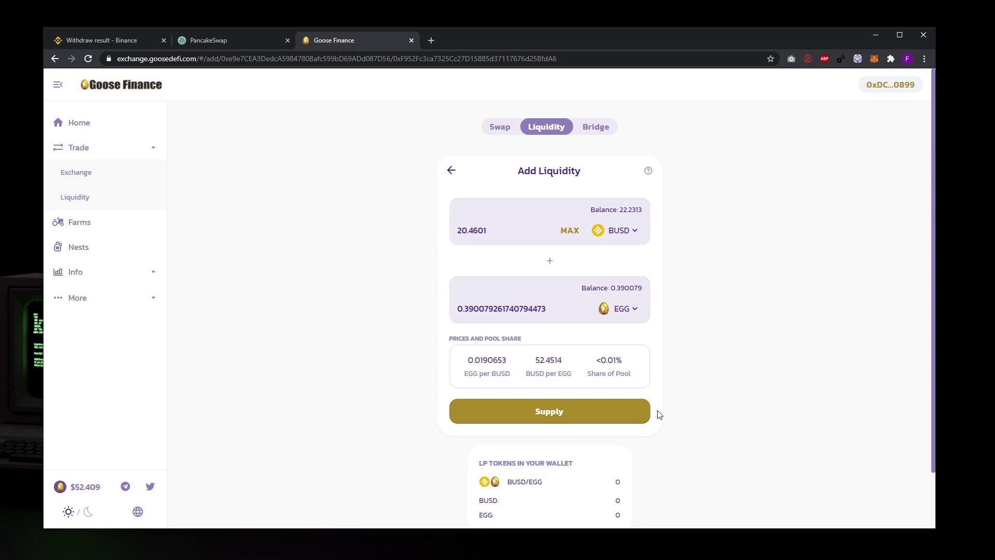
- Supply the BUSD-EGG liquidity and approve the transaction in the wallet
{"action": "left_click", "coordinate": [615, 412]}
{"action": "left_click", "coordinate": [446, 424]}
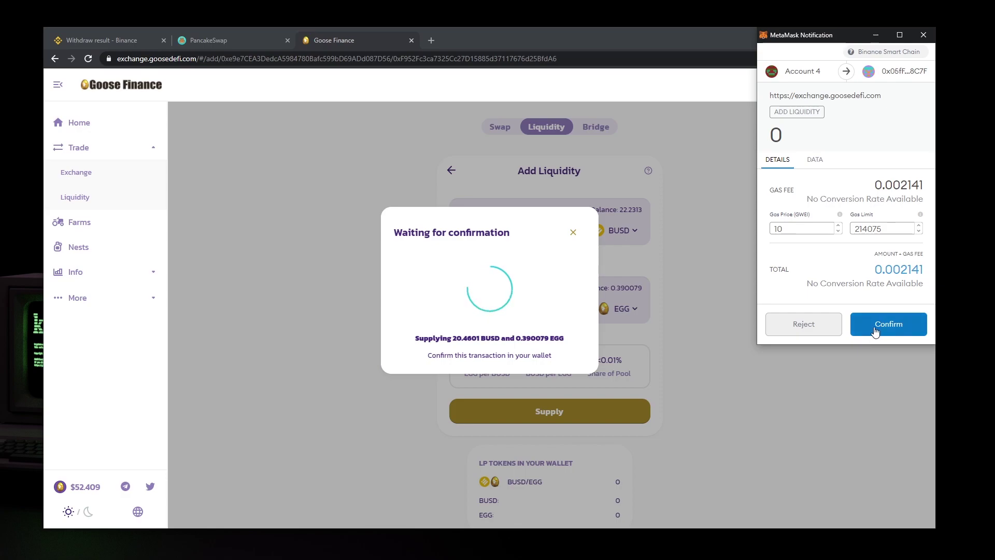
{"action": "left_click", "coordinate": [876, 327]}
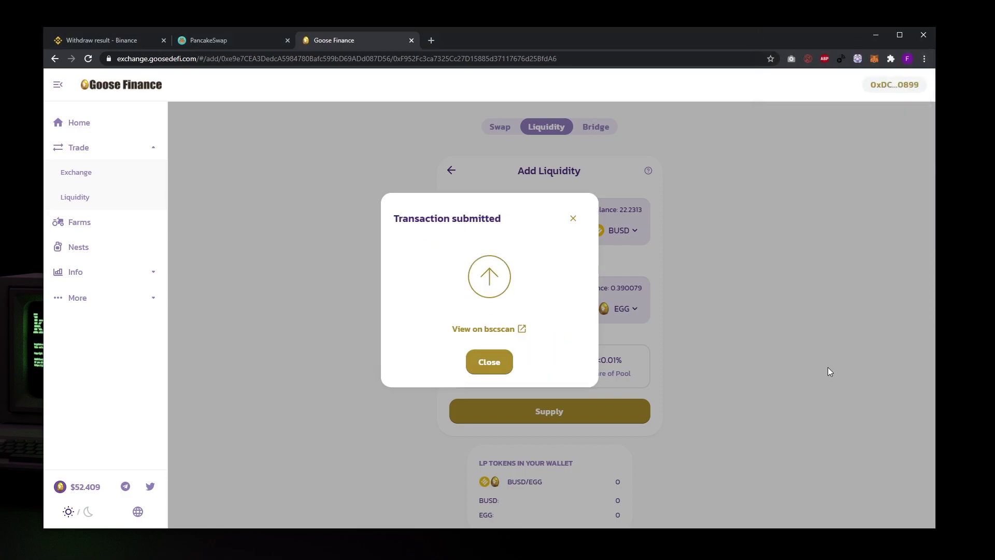
{"action": "left_click", "coordinate": [492, 367]}
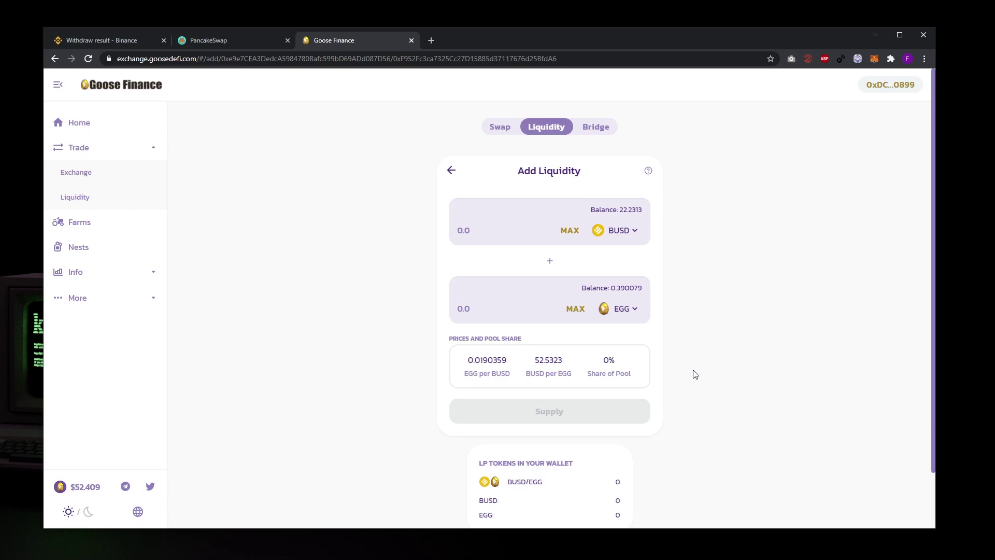
- Check the LP tokens in wallet panel for the new BUSD-EGG position
{"action": "scroll", "coordinate": [696, 368], "scroll_direction": "down", "scroll_amount": 2}
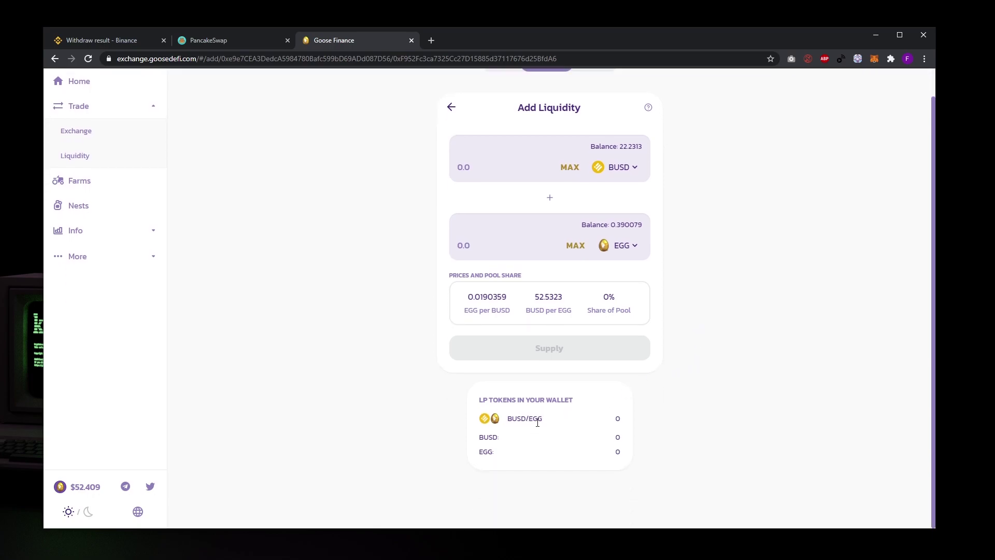
{"action": "left_click_drag", "start_coordinate": [481, 398], "coordinate": [519, 399]}
{"action": "left_click", "coordinate": [747, 399]}
{"action": "scroll", "coordinate": [743, 390], "scroll_direction": "up", "scroll_amount": 2}
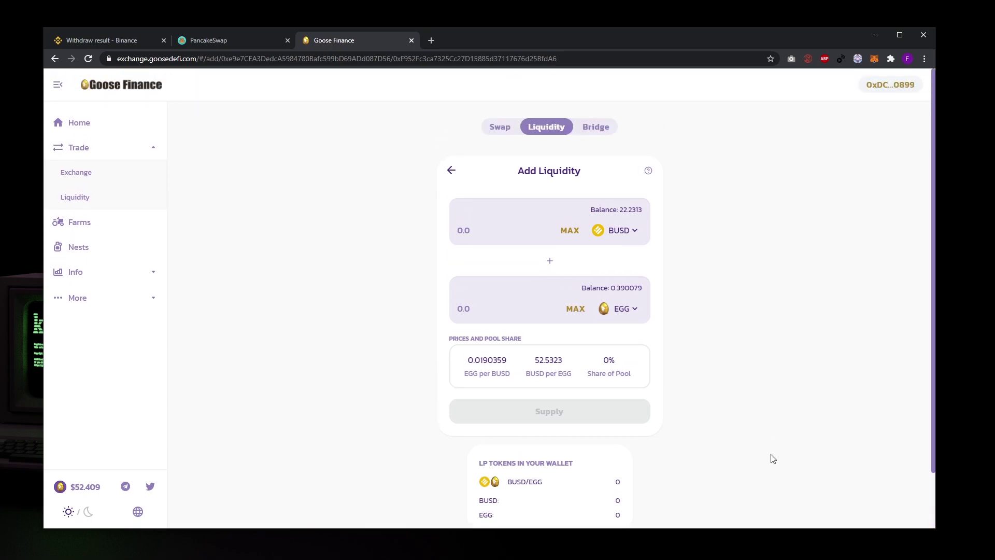
{"action": "scroll", "coordinate": [775, 453], "scroll_direction": "down", "scroll_amount": 2}
{"action": "scroll", "coordinate": [774, 453], "scroll_direction": "up", "scroll_amount": 2}
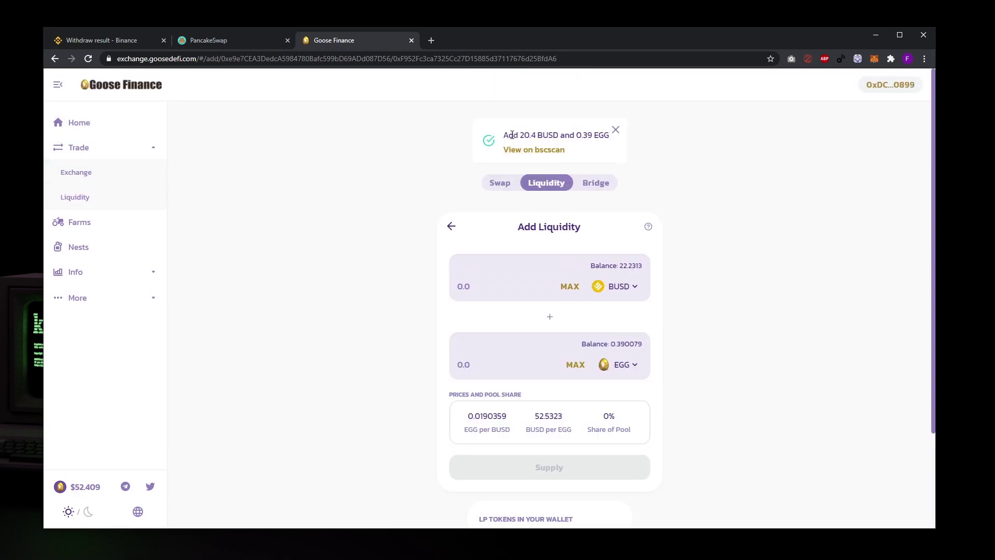
{"action": "scroll", "coordinate": [490, 204], "scroll_direction": "down", "scroll_amount": 2}
{"action": "scroll", "coordinate": [490, 207], "scroll_direction": "up", "scroll_amount": 2}
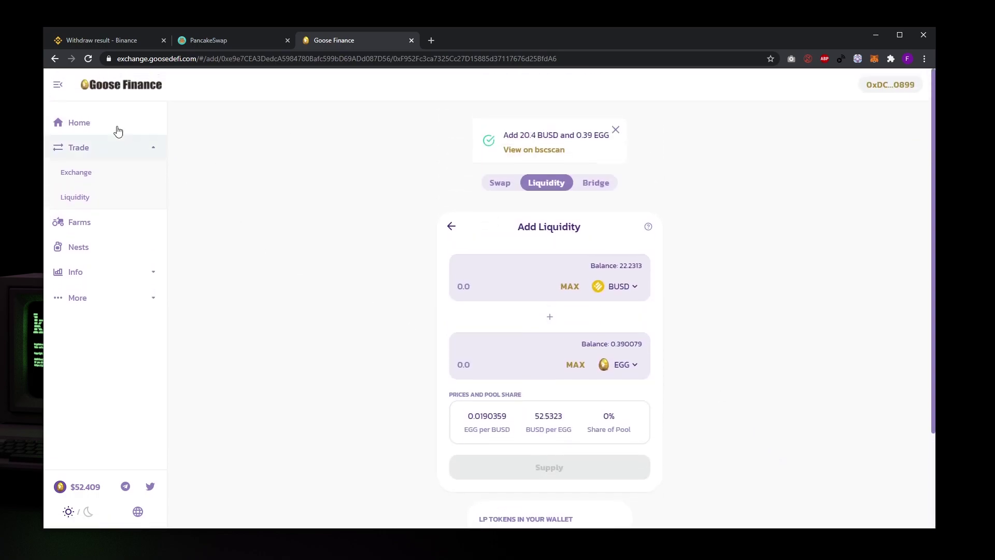
- Go to Farms and review the EGG-BUSD LP card's name, APR and ROI figures
{"action": "left_click", "coordinate": [89, 222]}
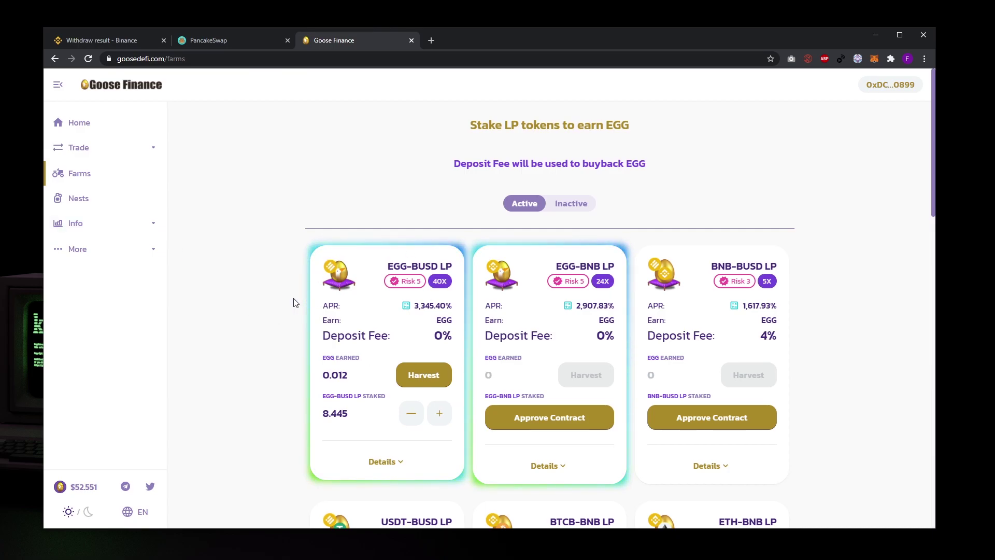
{"action": "scroll", "coordinate": [305, 291], "scroll_direction": "down", "scroll_amount": 2}
{"action": "scroll", "coordinate": [304, 292], "scroll_direction": "up", "scroll_amount": 2}
{"action": "scroll", "coordinate": [303, 290], "scroll_direction": "down", "scroll_amount": 2}
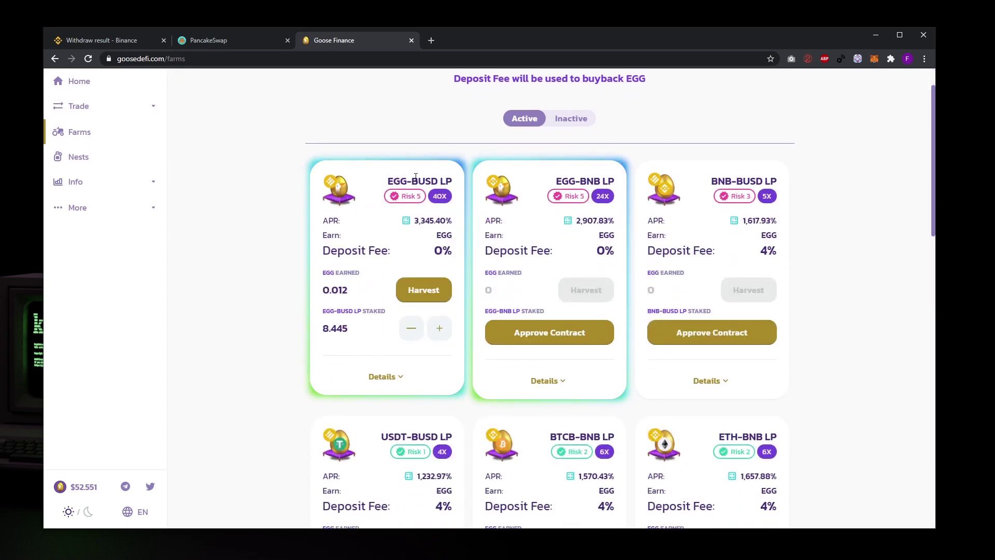
{"action": "left_click_drag", "start_coordinate": [453, 181], "coordinate": [390, 182]}
{"action": "left_click", "coordinate": [420, 218]}
{"action": "left_click_drag", "start_coordinate": [415, 219], "coordinate": [436, 222]}
{"action": "left_click", "coordinate": [451, 219]}
{"action": "left_click", "coordinate": [434, 228]}
{"action": "left_click", "coordinate": [406, 221]}
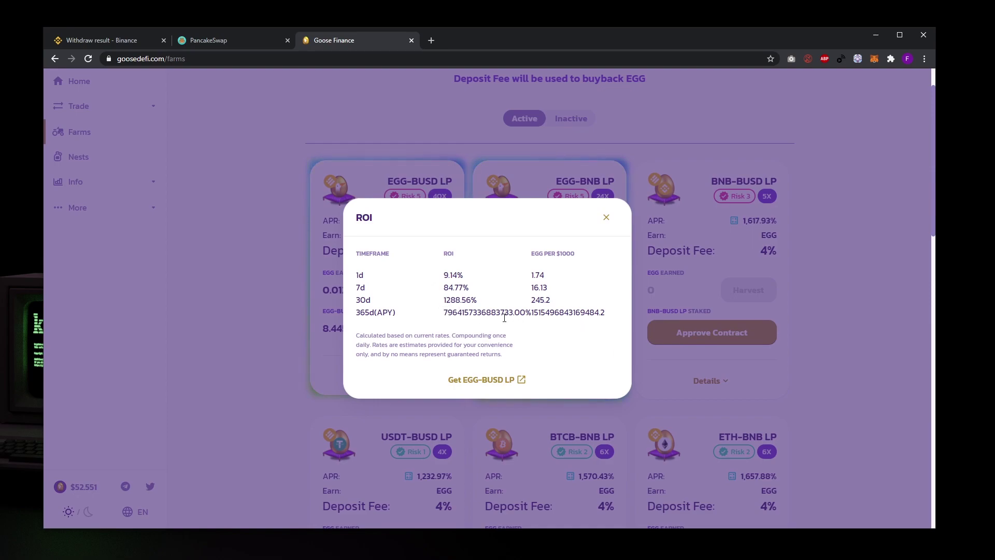
{"action": "left_click_drag", "start_coordinate": [515, 311], "coordinate": [481, 311]}
{"action": "double_click", "coordinate": [477, 311]}
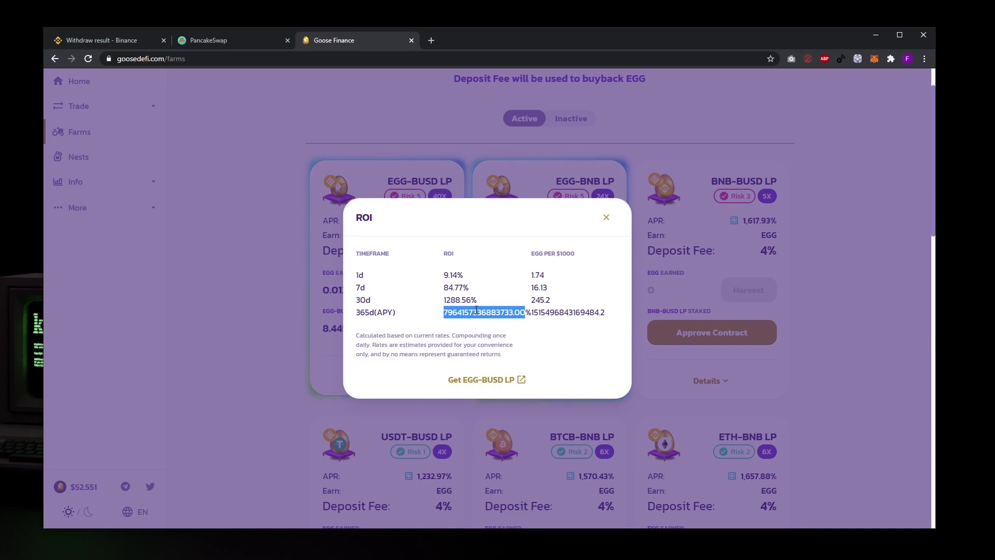
{"action": "left_click", "coordinate": [495, 307]}
{"action": "double_click", "coordinate": [540, 299]}
{"action": "left_click", "coordinate": [482, 300]}
{"action": "left_click_drag", "start_coordinate": [444, 300], "coordinate": [477, 300]}
{"action": "double_click", "coordinate": [455, 287]}
{"action": "double_click", "coordinate": [452, 269]}
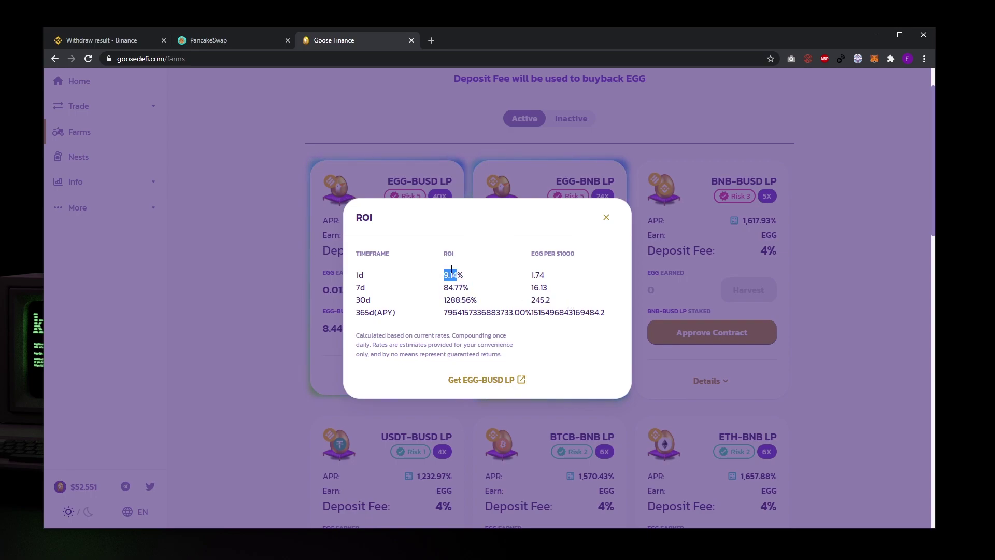
{"action": "triple_click", "coordinate": [550, 254]}
{"action": "double_click", "coordinate": [537, 274]}
{"action": "double_click", "coordinate": [539, 288]}
{"action": "left_click", "coordinate": [555, 311]}
{"action": "double_click", "coordinate": [555, 312]}
{"action": "left_click", "coordinate": [509, 310]}
{"action": "double_click", "coordinate": [509, 310]}
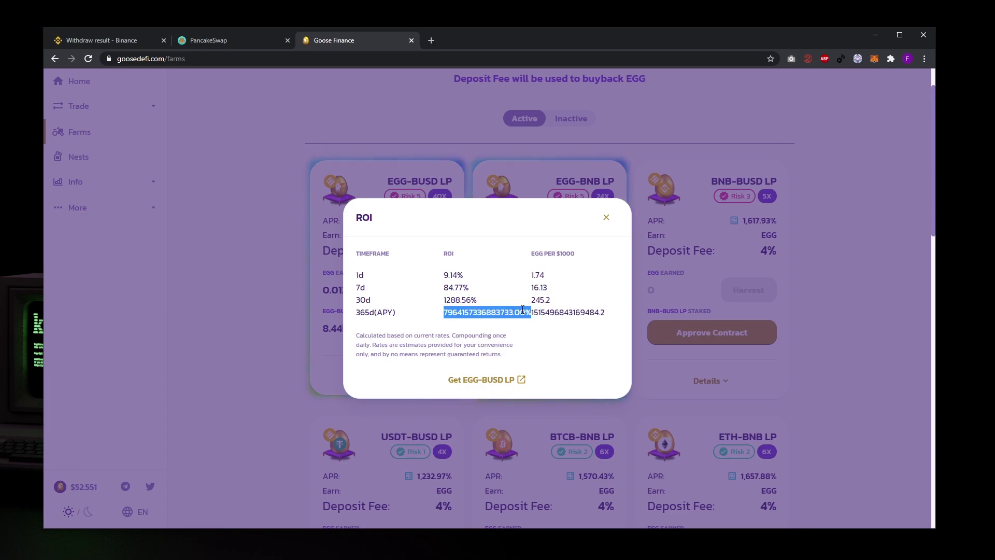
{"action": "left_click", "coordinate": [489, 299]}
{"action": "left_click_drag", "start_coordinate": [357, 268], "coordinate": [464, 276]}
{"action": "left_click", "coordinate": [401, 279]}
{"action": "left_click", "coordinate": [466, 279]}
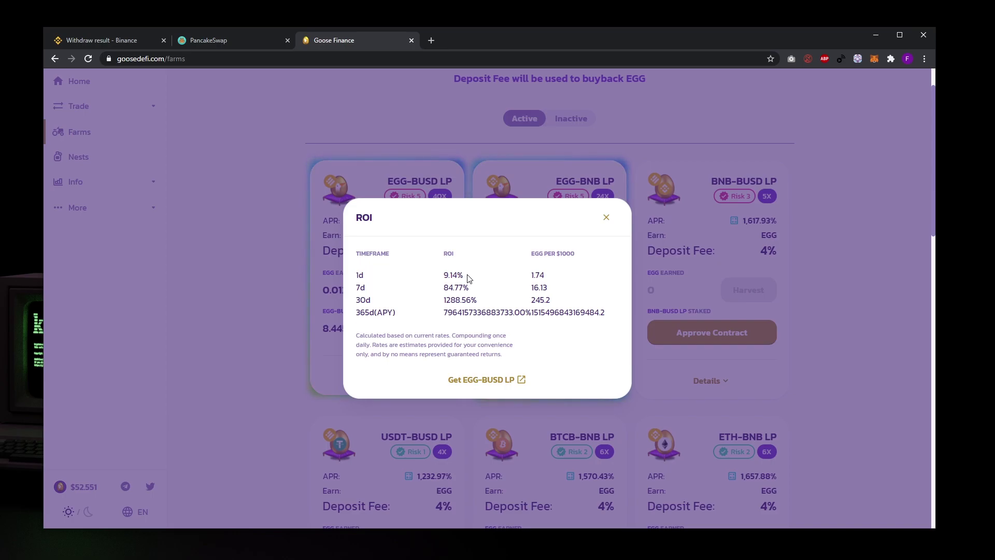
{"action": "left_click", "coordinate": [606, 217]}
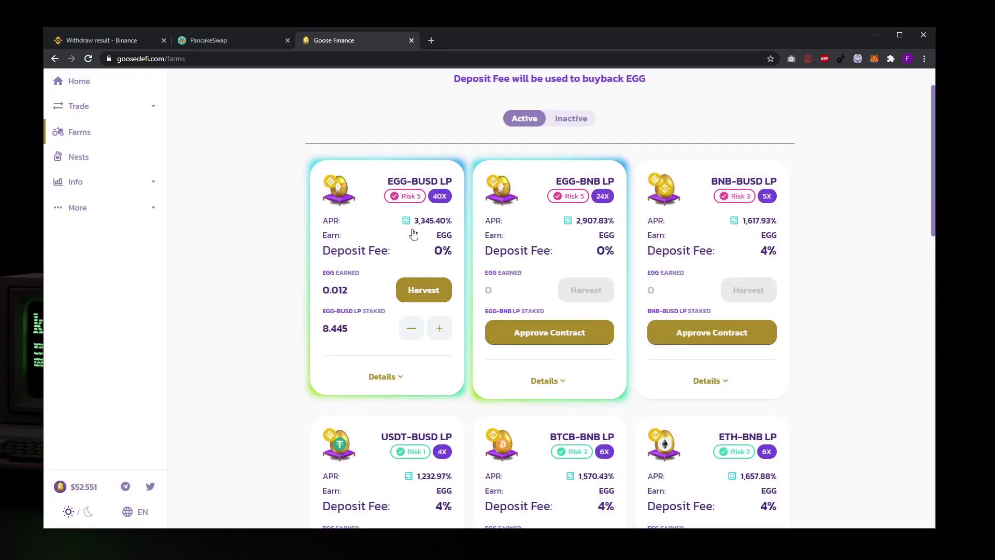
{"action": "left_click", "coordinate": [382, 377]}
{"action": "left_click", "coordinate": [382, 378]}
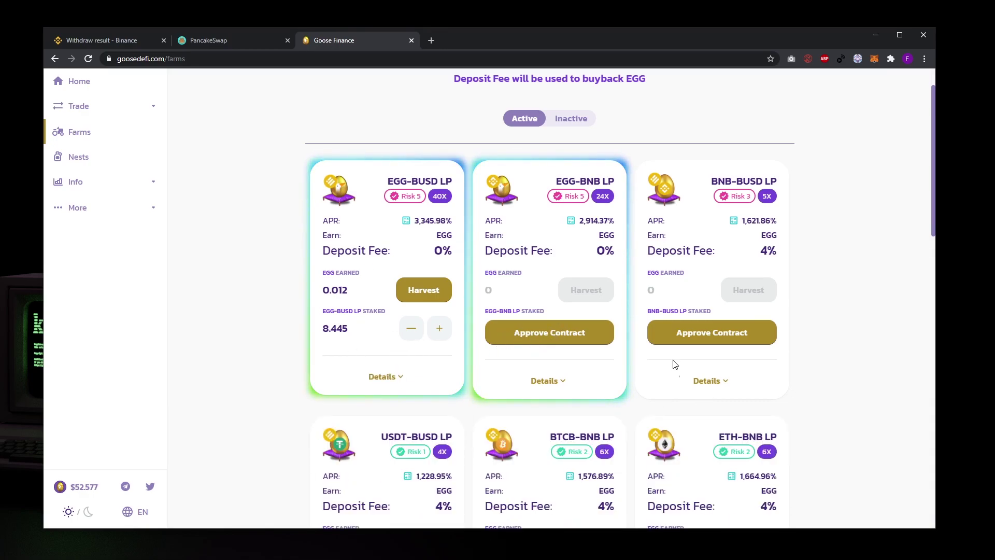
{"action": "scroll", "coordinate": [684, 374], "scroll_direction": "down", "scroll_amount": 4}
{"action": "scroll", "coordinate": [638, 382], "scroll_direction": "down", "scroll_amount": 3}
{"action": "scroll", "coordinate": [426, 317], "scroll_direction": "up", "scroll_amount": 6}
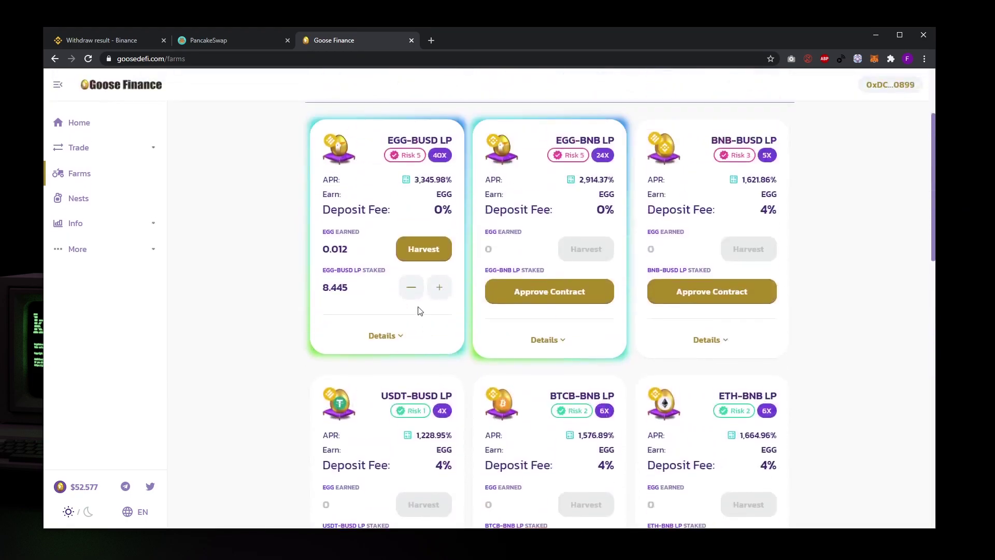
{"action": "left_click", "coordinate": [551, 314]}
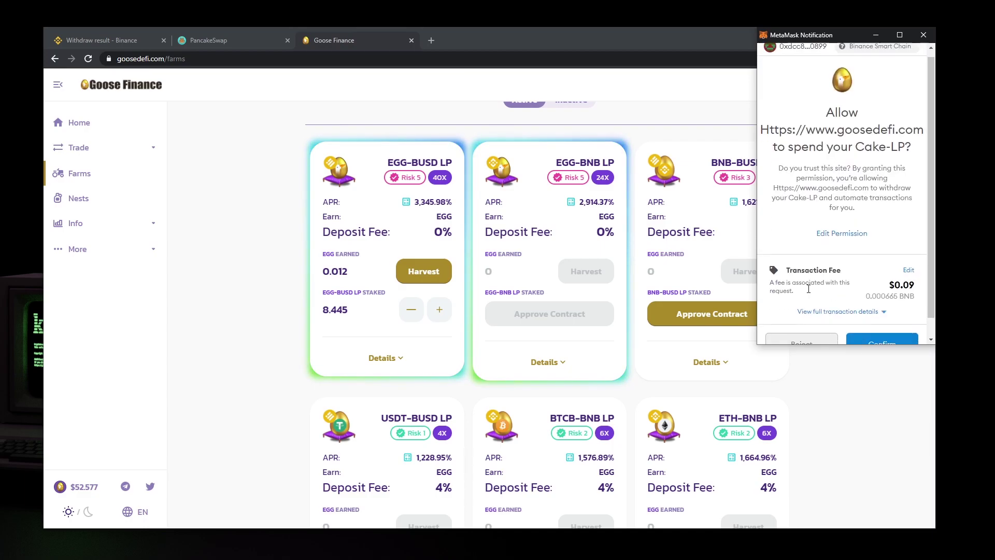
{"action": "scroll", "coordinate": [808, 286], "scroll_direction": "down", "scroll_amount": 2}
{"action": "scroll", "coordinate": [803, 324], "scroll_direction": "down", "scroll_amount": 2}
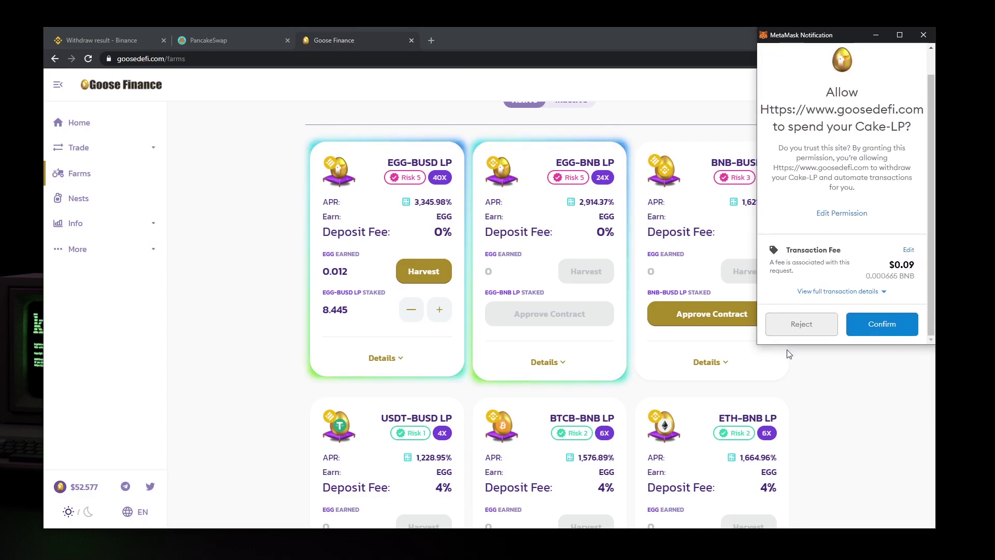
{"action": "left_click", "coordinate": [802, 324]}
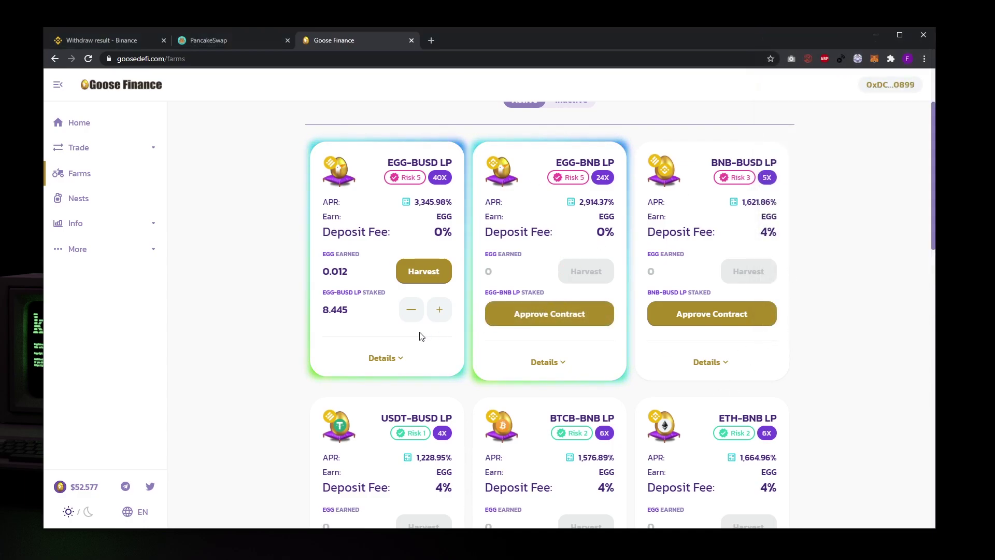
{"action": "double_click", "coordinate": [345, 314]}
{"action": "left_click", "coordinate": [360, 313]}
- Deposit the maximum 2.7344 EGG-BUSD LP into the farm and approve it in MetaMask
{"action": "left_click", "coordinate": [441, 311]}
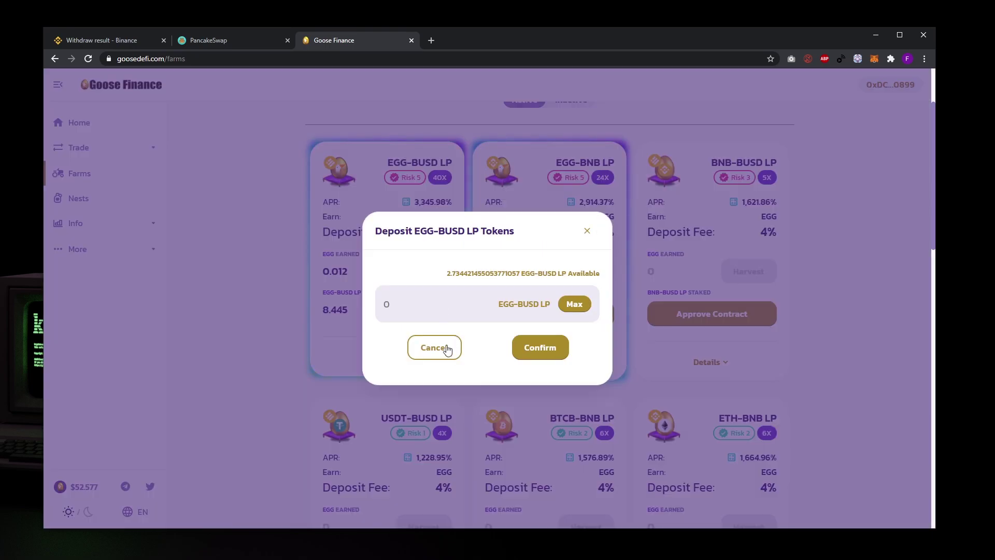
{"action": "left_click", "coordinate": [572, 306]}
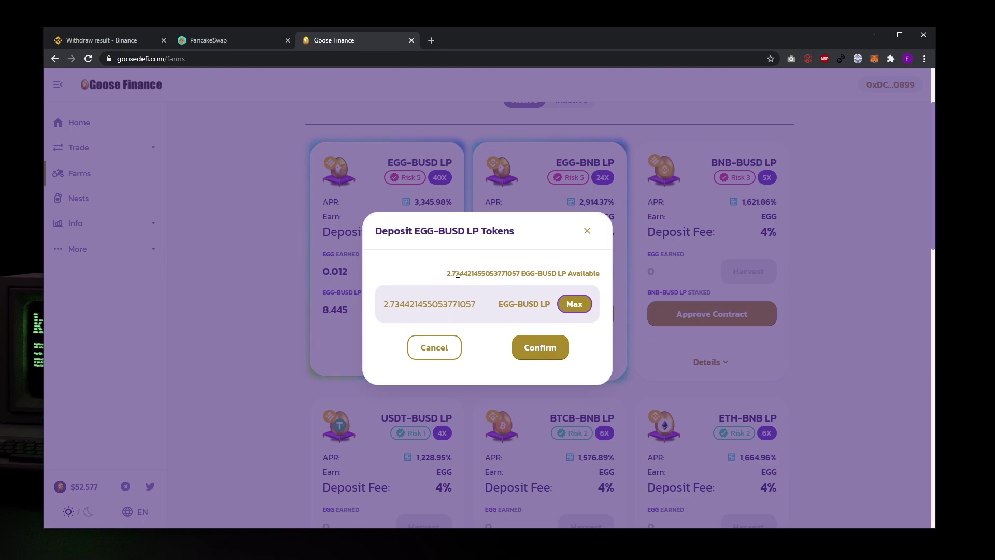
{"action": "left_click", "coordinate": [547, 349]}
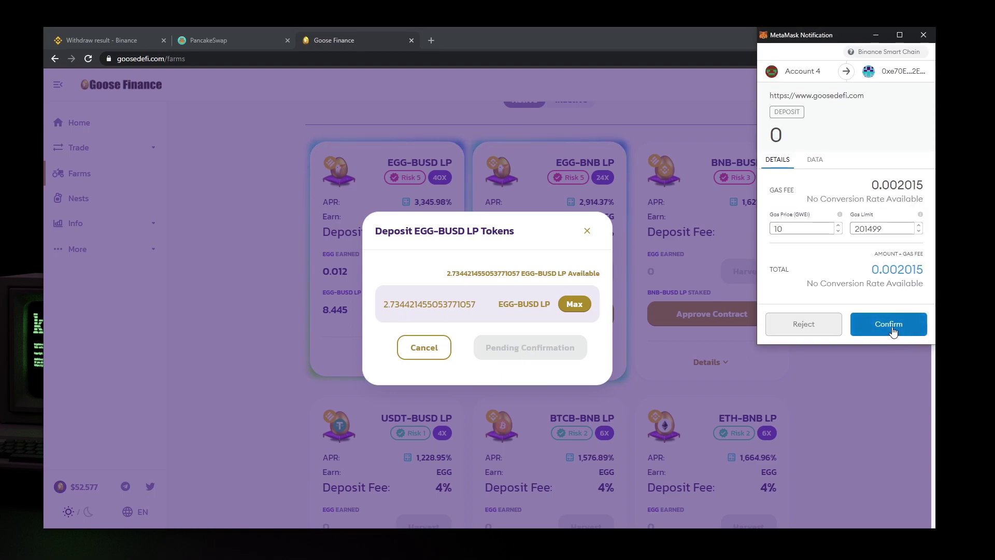
{"action": "left_click", "coordinate": [891, 330]}
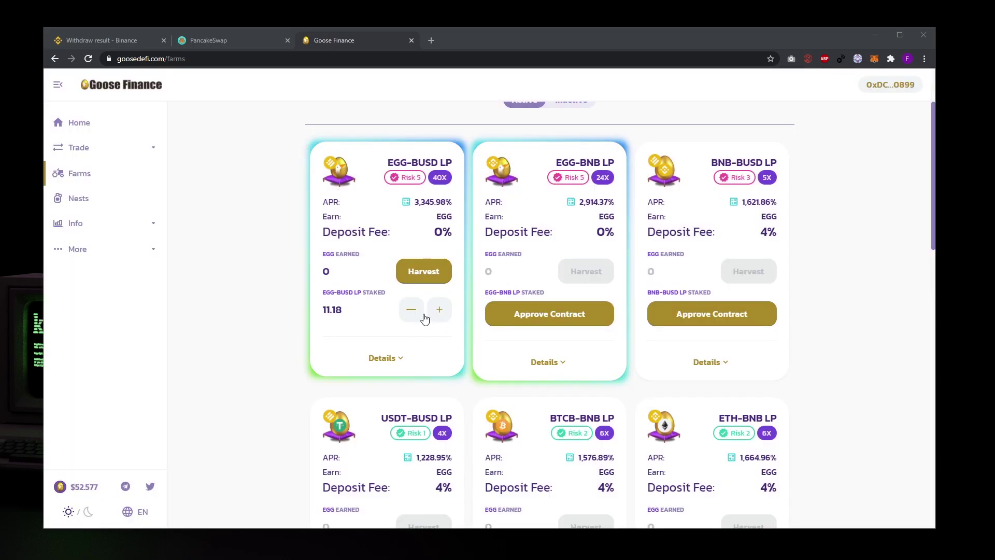
- Check the new 11.18 staked amount, then return to the Home dashboard
{"action": "scroll", "coordinate": [311, 267], "scroll_direction": "up", "scroll_amount": 2}
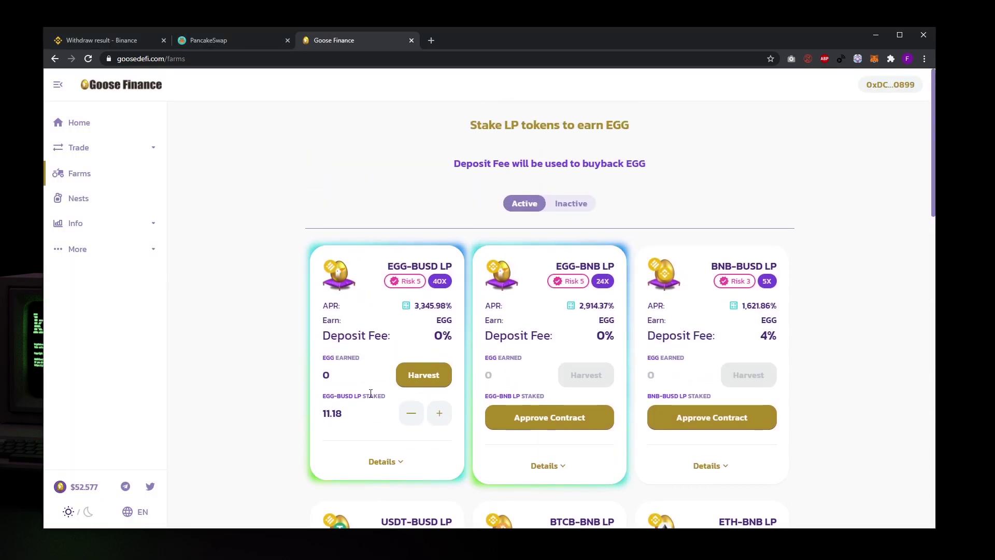
{"action": "double_click", "coordinate": [332, 413]}
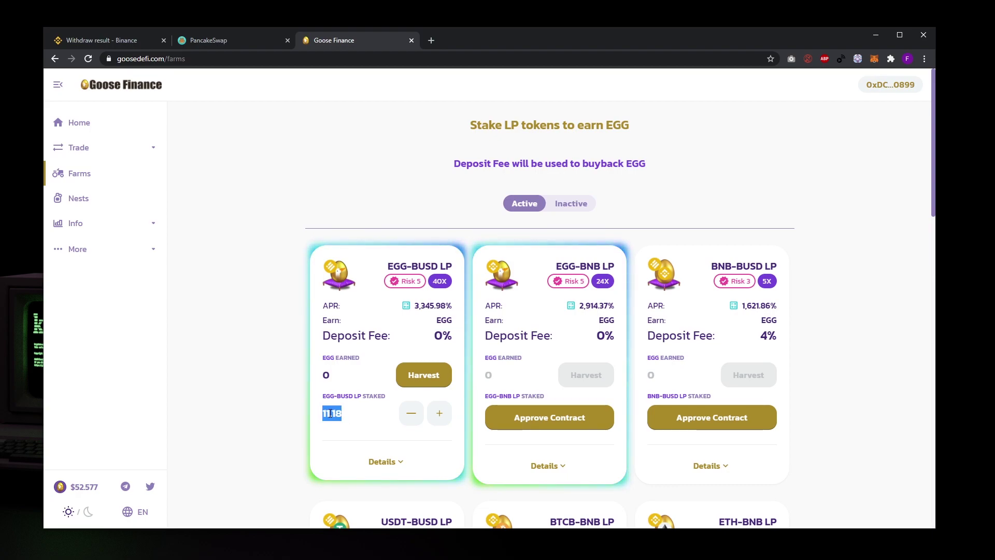
{"action": "left_click", "coordinate": [326, 414]}
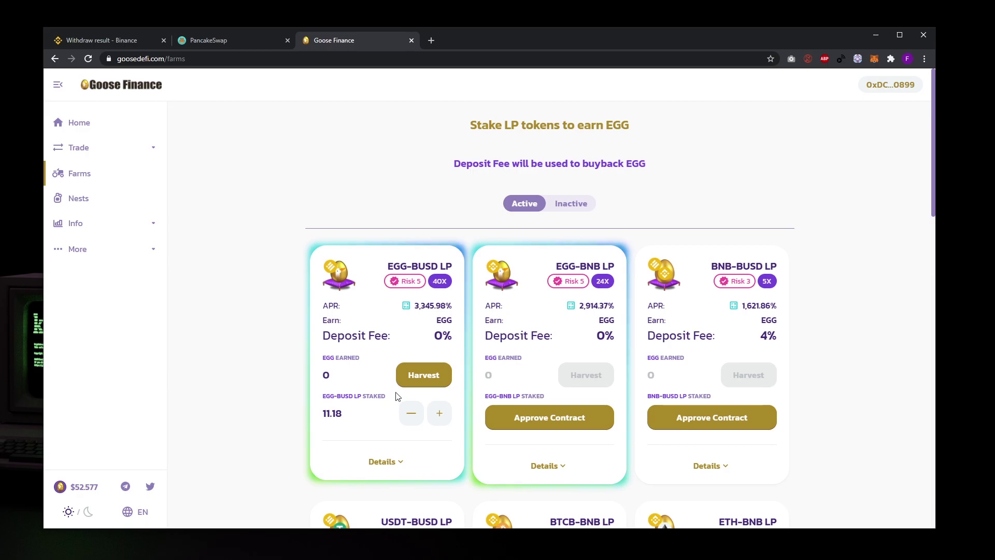
{"action": "left_click", "coordinate": [111, 131]}
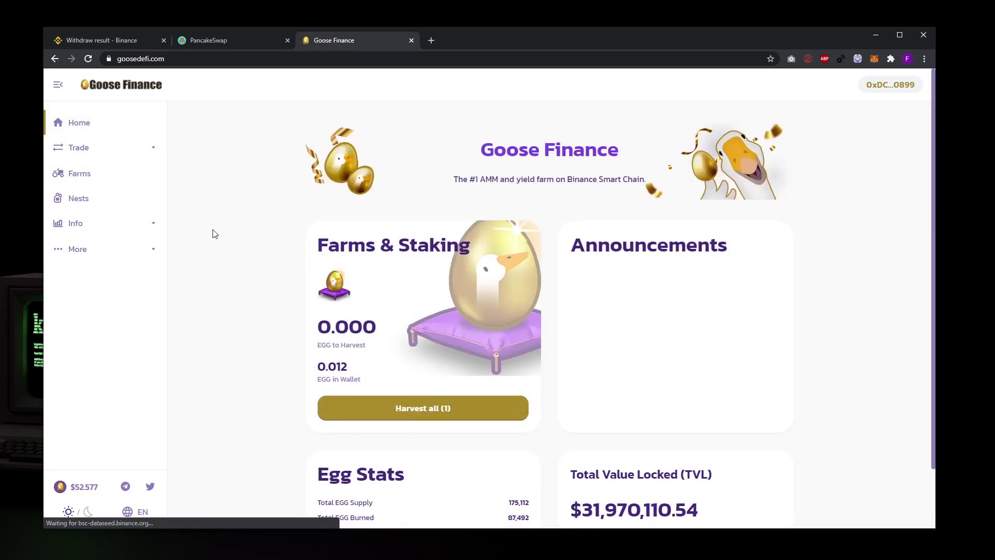